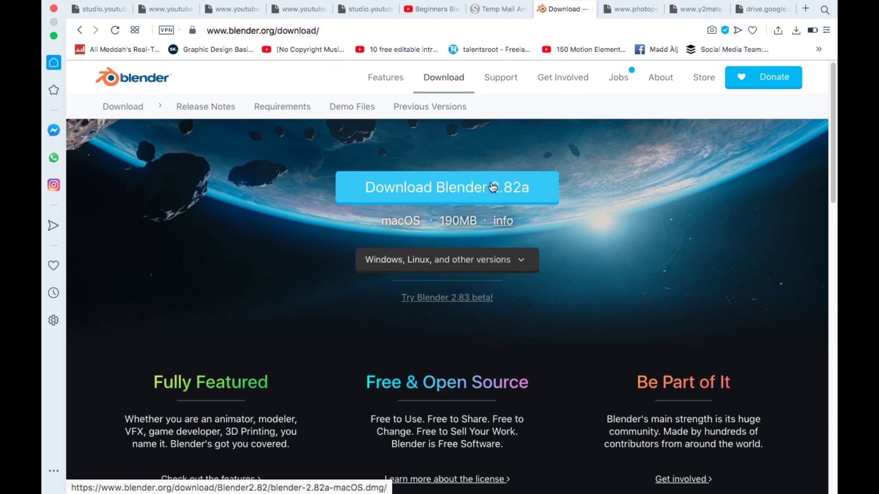
- Go from the previous-versions list to Blender's main download page offering 2.82a for macOS
{"action": "left_click", "coordinate": [432, 110]}
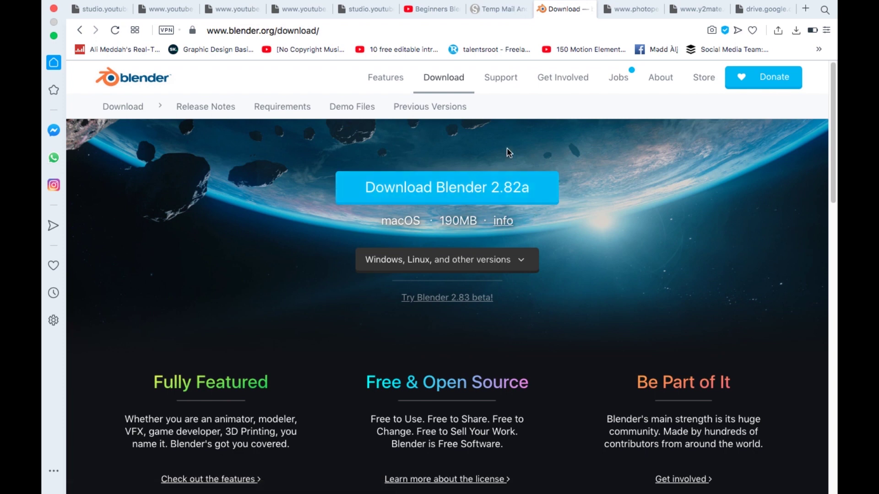
- Start the Blender 2.82a macOS download and bring up Blender's system Requirements page
{"action": "left_click", "coordinate": [508, 202]}
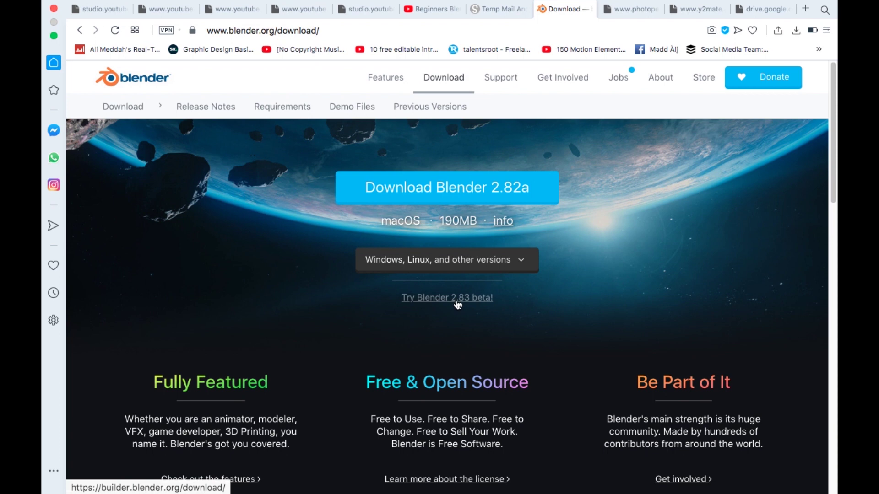
{"action": "left_click", "coordinate": [280, 111]}
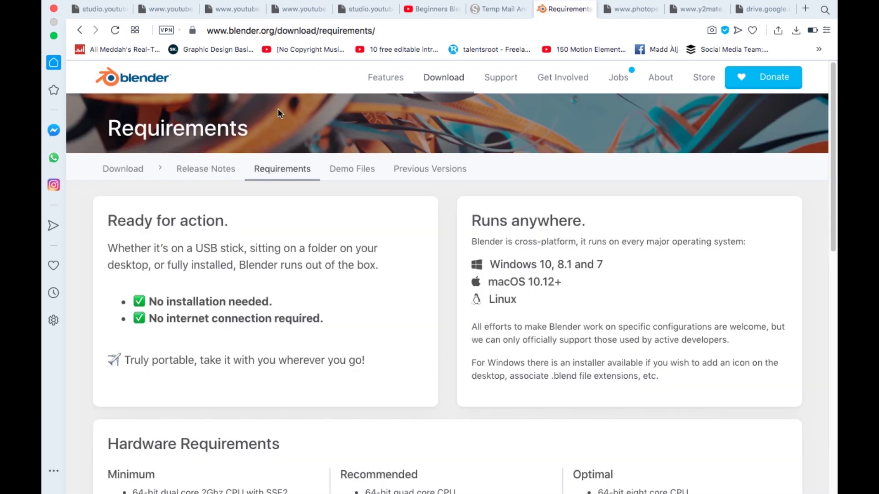
- Scroll through Blender's hardware and graphics card requirements
{"action": "scroll", "coordinate": [205, 167], "scroll_direction": "down", "scroll_amount": 3}
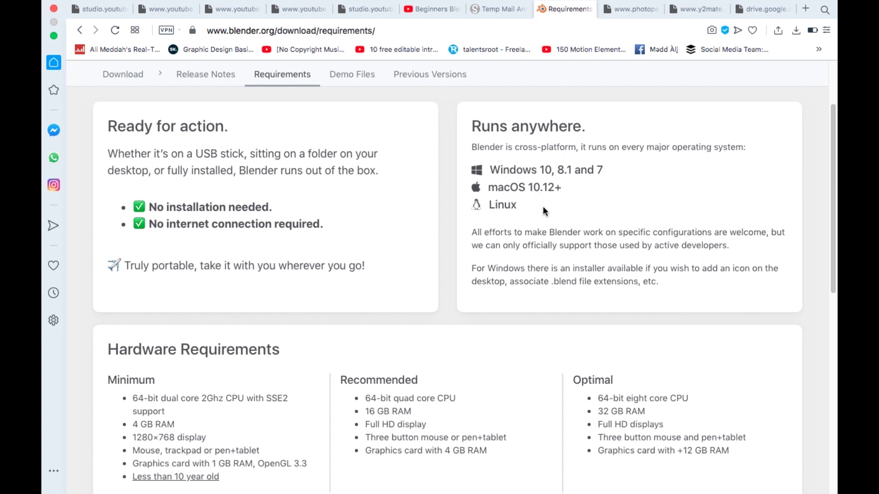
{"action": "scroll", "coordinate": [251, 267], "scroll_direction": "down", "scroll_amount": 4}
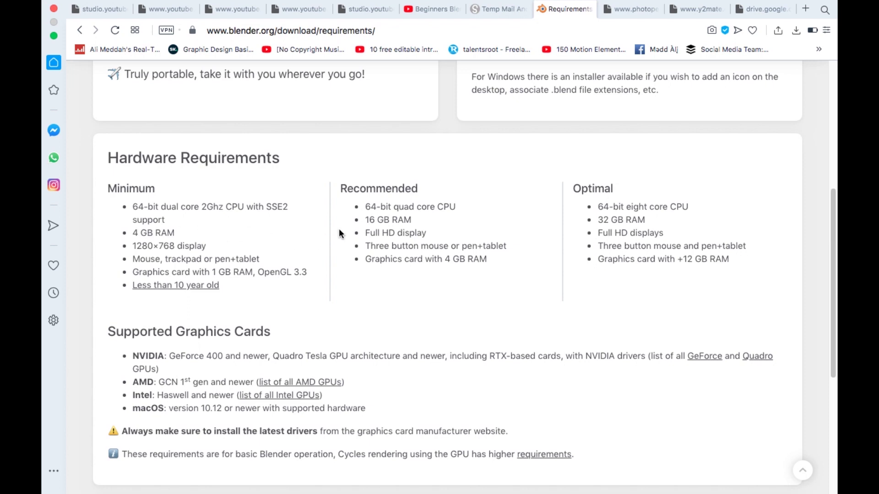
{"action": "scroll", "coordinate": [212, 353], "scroll_direction": "down", "scroll_amount": 1}
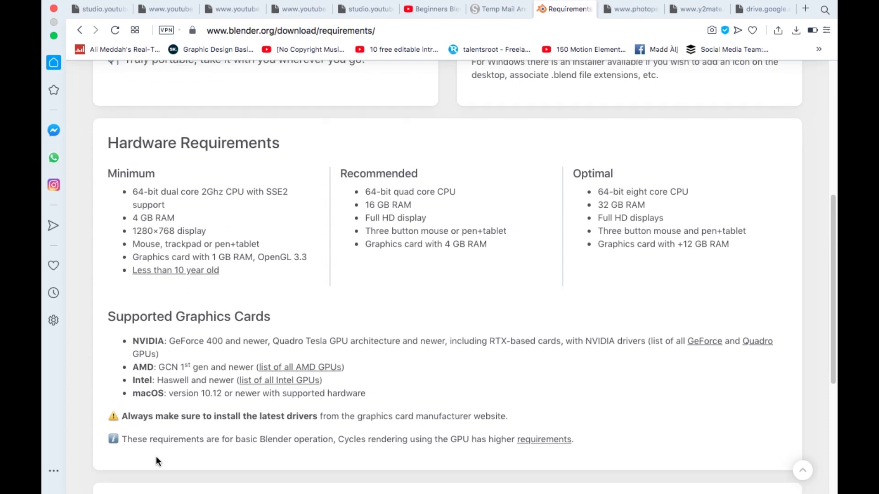
{"action": "scroll", "coordinate": [232, 393], "scroll_direction": "up", "scroll_amount": 10}
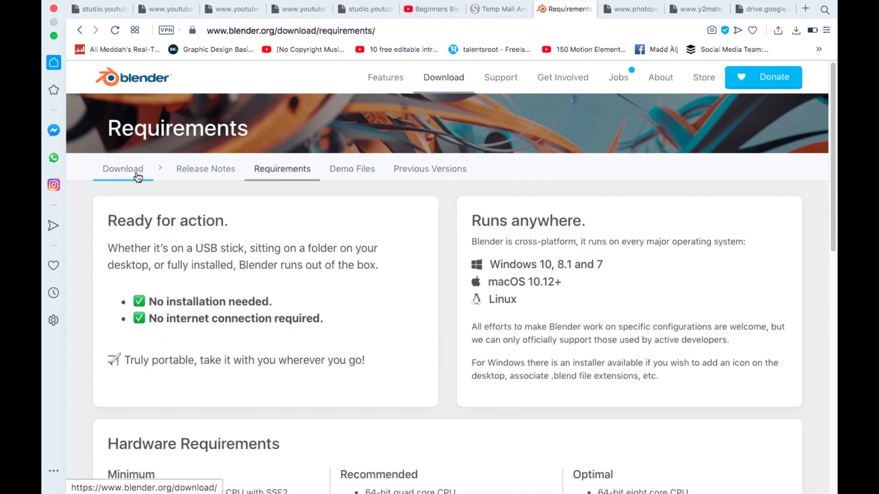
- Return to the download page, download Blender 2.82a again, and bring up Launchpad
{"action": "left_click", "coordinate": [137, 174]}
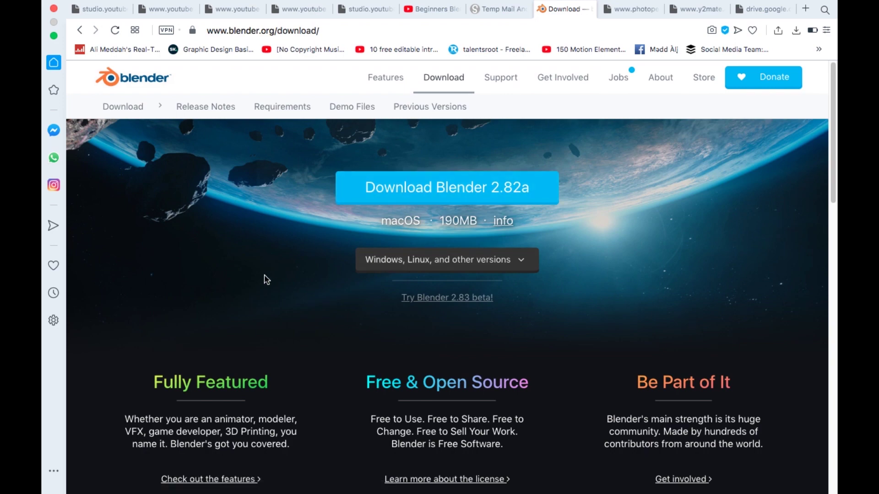
{"action": "left_click", "coordinate": [453, 193]}
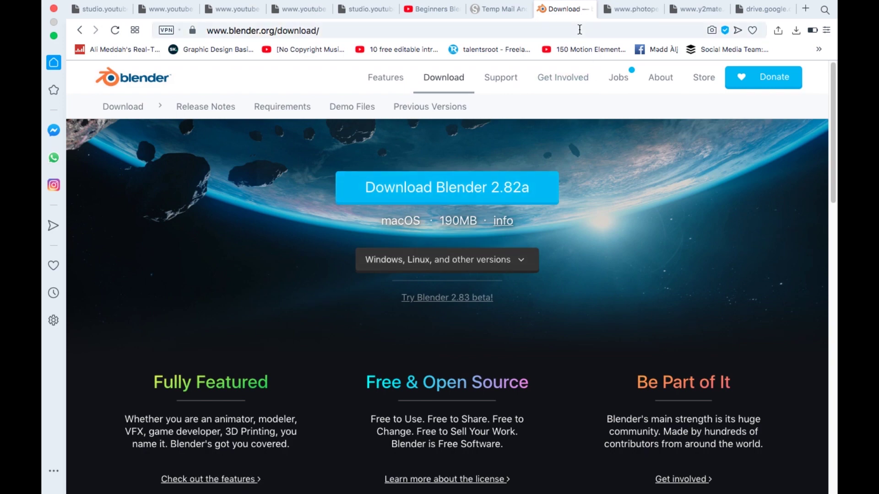
{"action": "key", "text": "F4"}
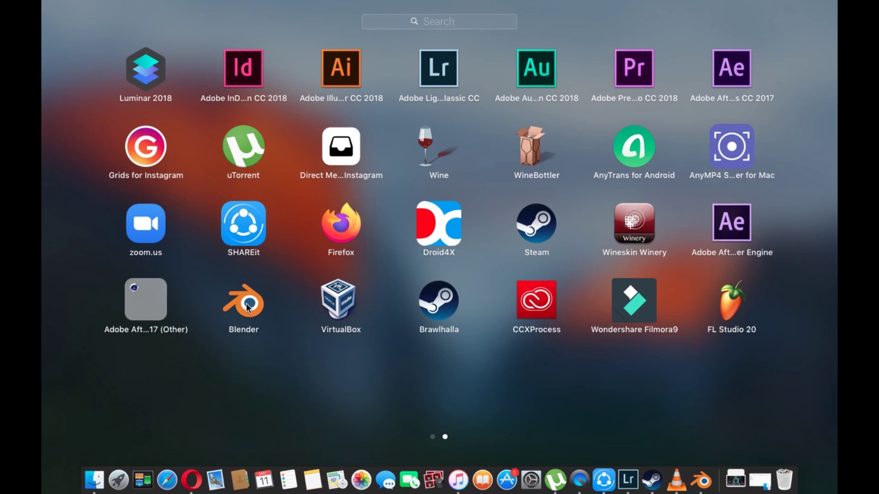
- Launch Blender from the Launchpad grid of installed applications
{"action": "left_click", "coordinate": [248, 305]}
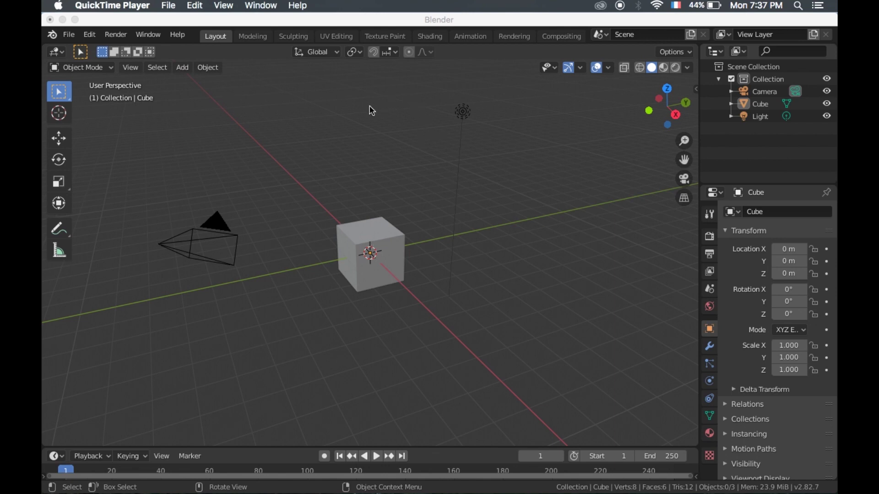
{"action": "left_click", "coordinate": [395, 271]}
{"action": "left_click", "coordinate": [188, 236]}
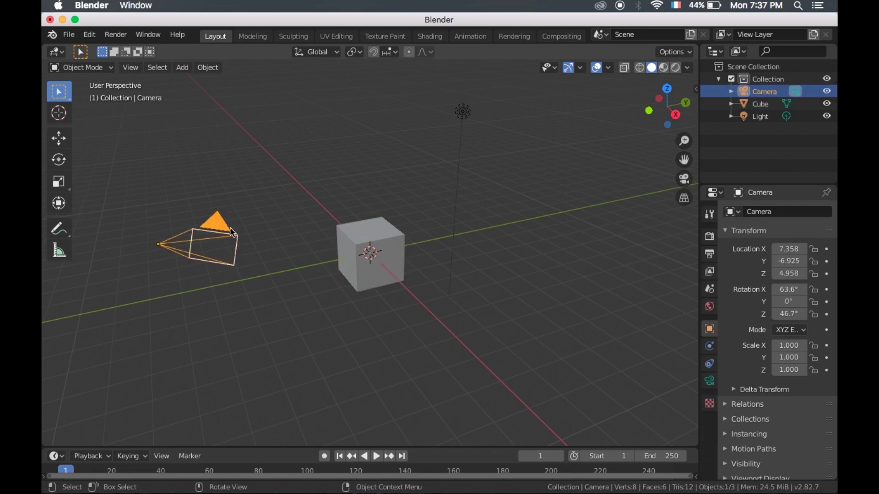
{"action": "left_click", "coordinate": [463, 109]}
{"action": "left_click_drag", "start_coordinate": [661, 120], "coordinate": [595, 120]}
{"action": "left_click", "coordinate": [594, 119]}
{"action": "left_click", "coordinate": [655, 115]}
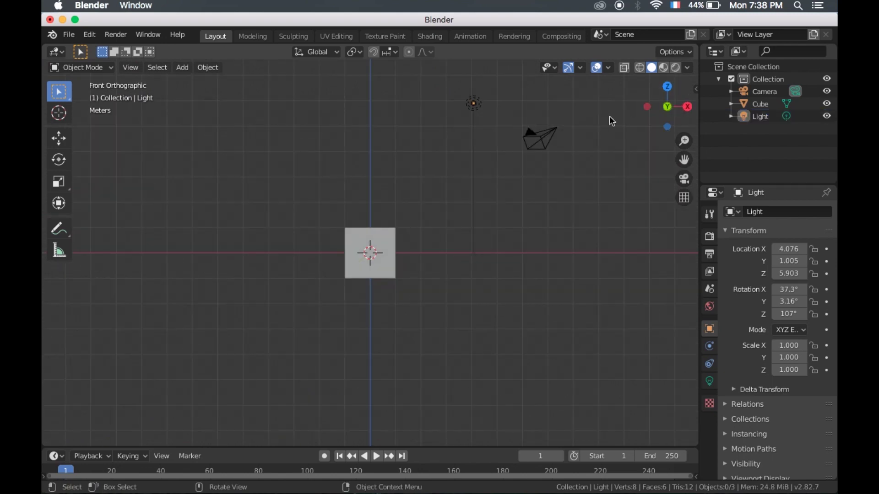
{"action": "mouse_move", "coordinate": [663, 108]}
{"action": "left_mouse_down"}
{"action": "mouse_move", "coordinate": [654, 112]}
{"action": "mouse_move", "coordinate": [673, 110]}
{"action": "left_mouse_up"}
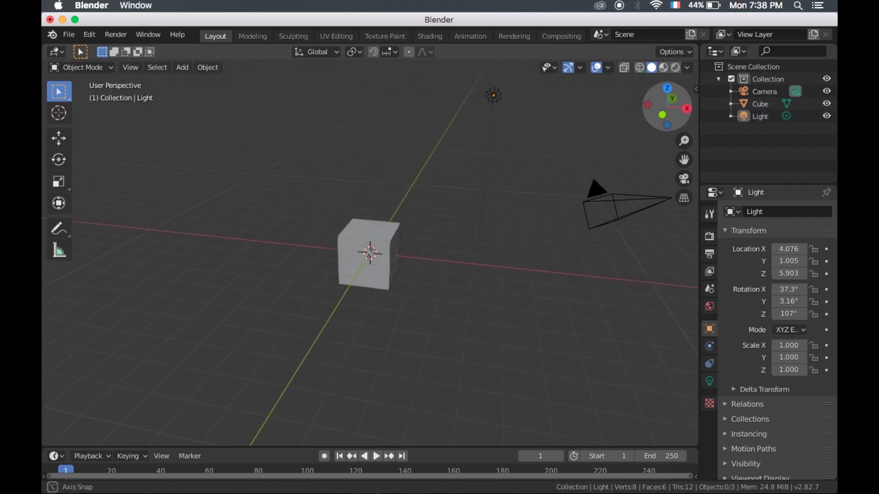
{"action": "left_click_drag", "start_coordinate": [684, 178], "coordinate": [682, 218]}
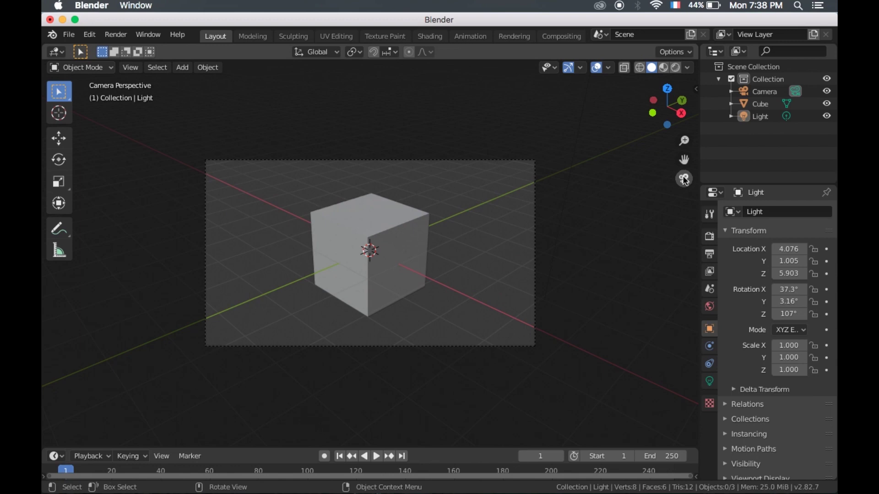
{"action": "left_click", "coordinate": [683, 179]}
{"action": "mouse_move", "coordinate": [684, 159]}
{"action": "left_mouse_down"}
{"action": "mouse_move", "coordinate": [700, 163]}
{"action": "mouse_move", "coordinate": [646, 160]}
{"action": "left_mouse_up"}
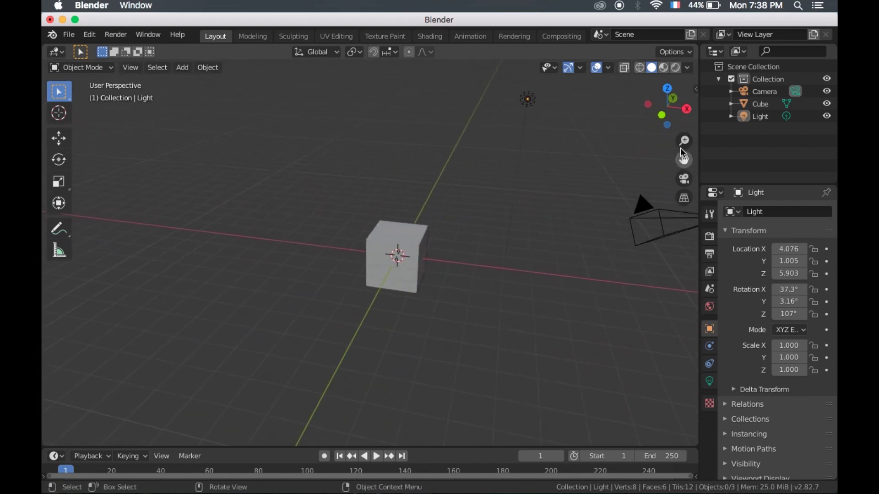
{"action": "mouse_move", "coordinate": [643, 95]}
{"action": "left_mouse_down"}
{"action": "mouse_move", "coordinate": [668, 106]}
{"action": "mouse_move", "coordinate": [669, 96]}
{"action": "left_mouse_up"}
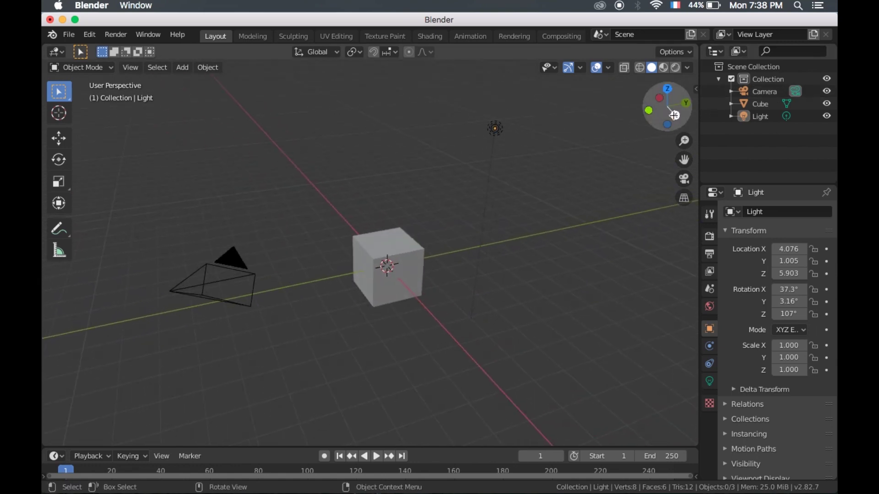
{"action": "left_click_drag", "start_coordinate": [670, 115], "coordinate": [670, 109]}
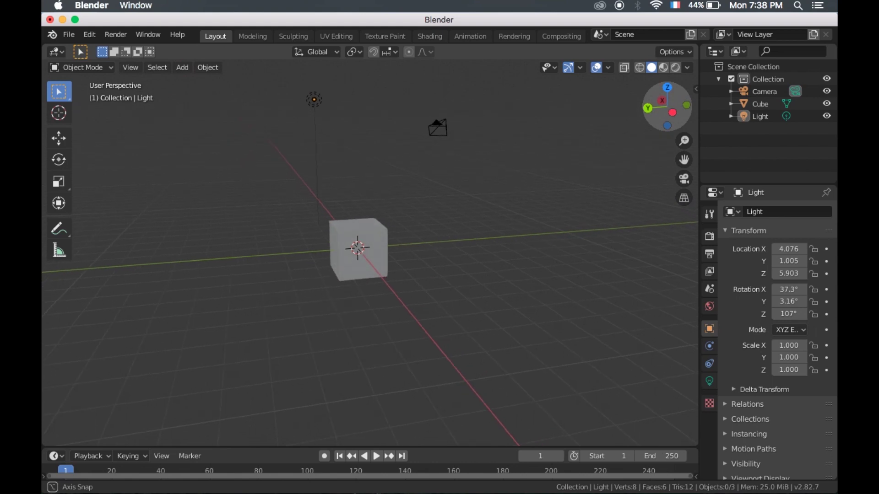
{"action": "left_click_drag", "start_coordinate": [670, 110], "coordinate": [668, 114]}
{"action": "scroll", "coordinate": [361, 249], "scroll_direction": "up", "scroll_amount": 5}
{"action": "scroll", "coordinate": [362, 249], "scroll_direction": "down", "scroll_amount": 4}
{"action": "scroll", "coordinate": [361, 250], "scroll_direction": "down", "scroll_amount": 3}
{"action": "scroll", "coordinate": [362, 250], "scroll_direction": "down", "scroll_amount": 2}
{"action": "scroll", "coordinate": [365, 250], "scroll_direction": "up", "scroll_amount": 5}
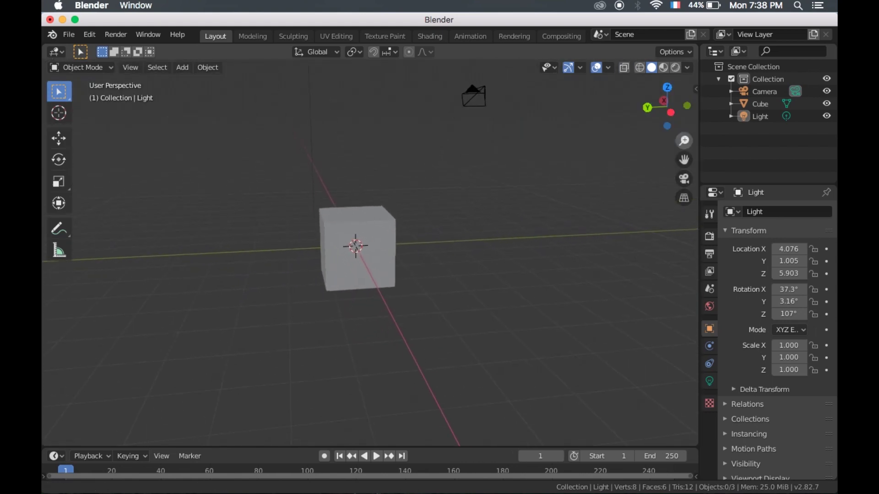
{"action": "mouse_move", "coordinate": [683, 159]}
{"action": "left_mouse_down"}
{"action": "mouse_move", "coordinate": [633, 175]}
{"action": "mouse_move", "coordinate": [732, 158]}
{"action": "left_mouse_up"}
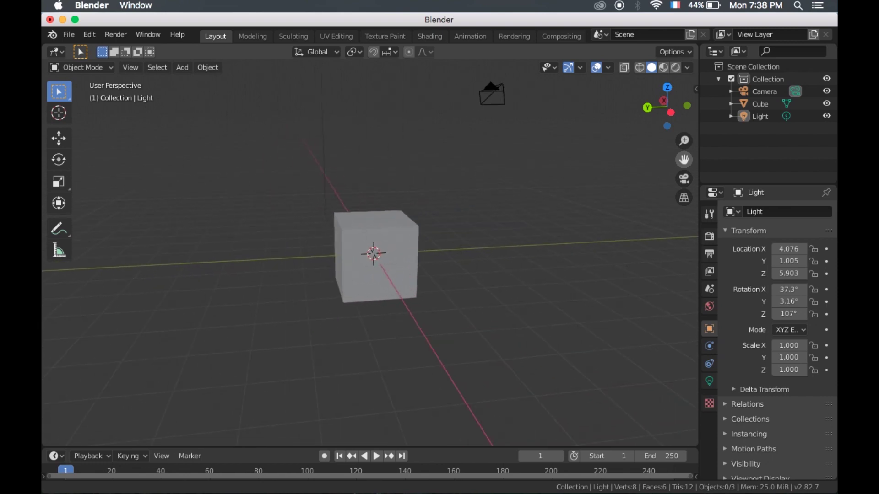
{"action": "left_click_drag", "start_coordinate": [684, 159], "coordinate": [686, 161]}
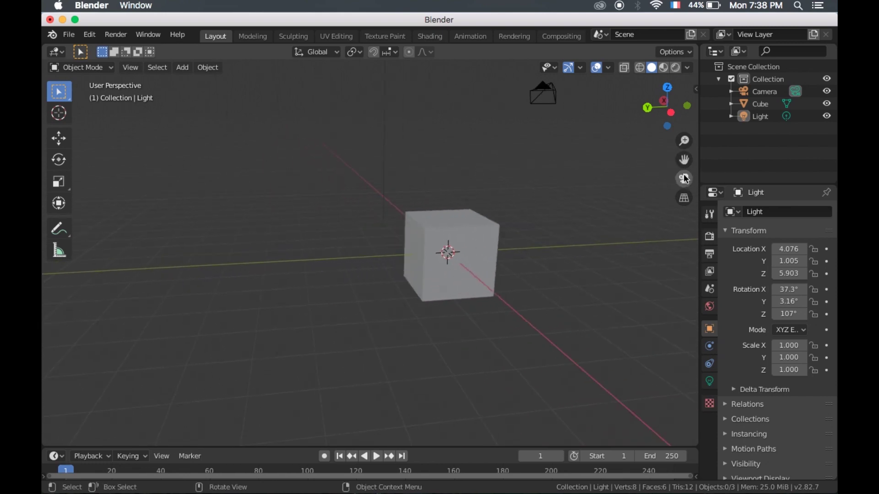
{"action": "left_click", "coordinate": [684, 179]}
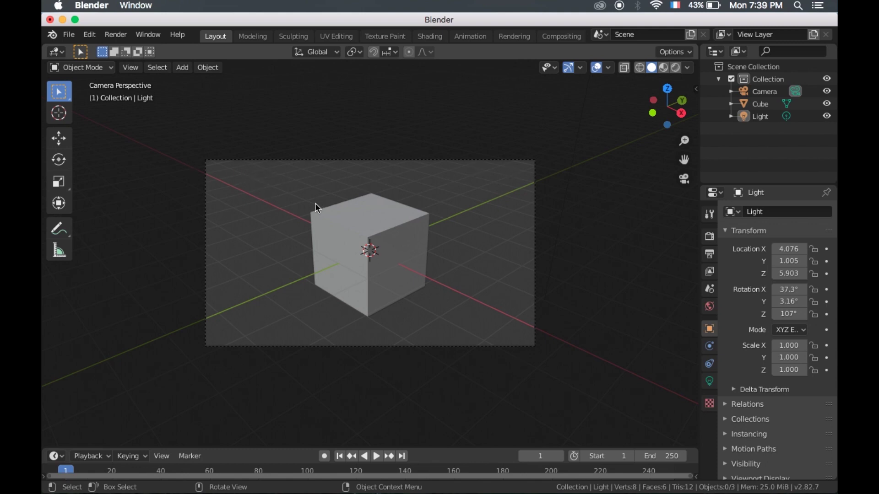
- Compare camera, orthographic and perspective views of the default scene, then select the cube
{"action": "left_click", "coordinate": [684, 179]}
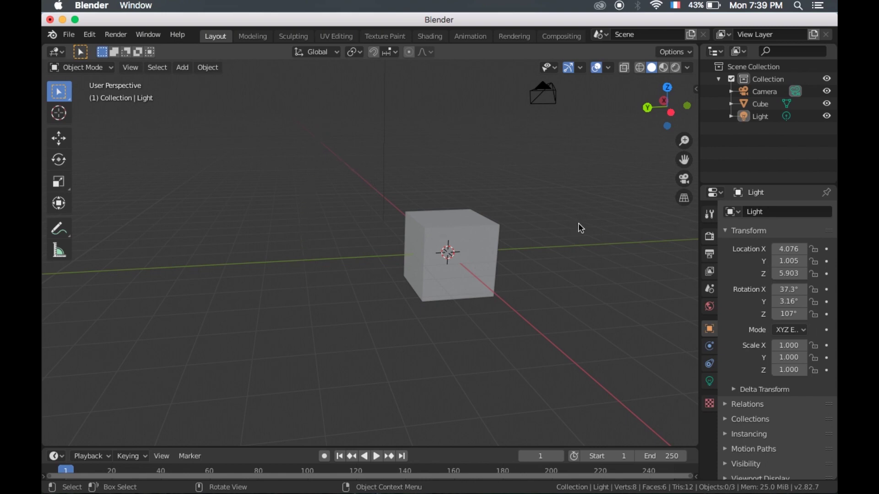
{"action": "left_click", "coordinate": [684, 198]}
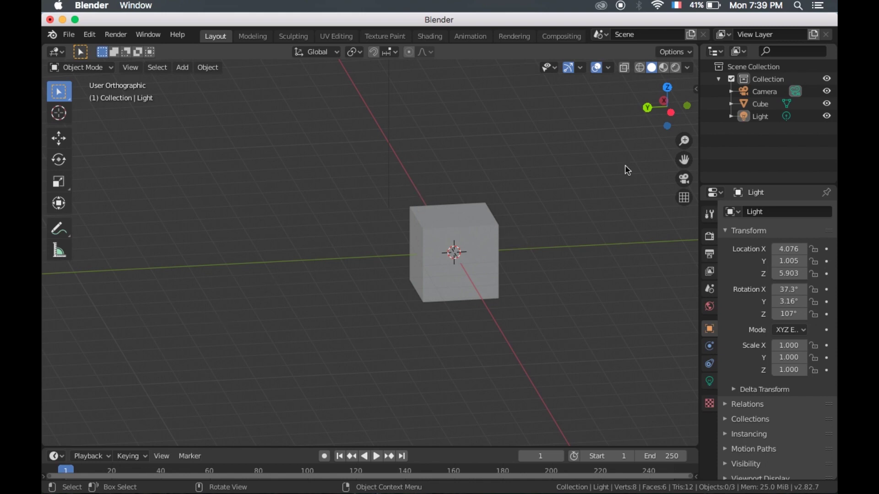
{"action": "mouse_move", "coordinate": [652, 121]}
{"action": "left_mouse_down"}
{"action": "mouse_move", "coordinate": [667, 106]}
{"action": "mouse_move", "coordinate": [667, 122]}
{"action": "mouse_move", "coordinate": [669, 112]}
{"action": "left_mouse_up"}
{"action": "left_click", "coordinate": [684, 198]}
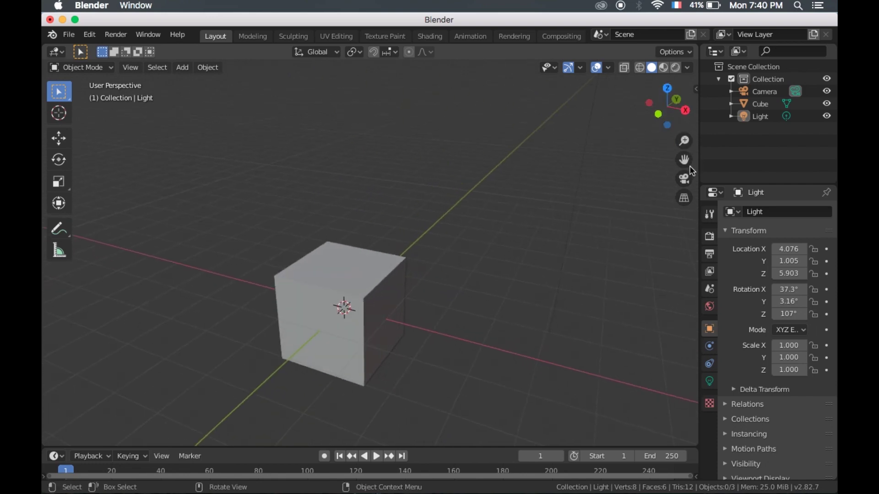
{"action": "left_click_drag", "start_coordinate": [683, 144], "coordinate": [681, 208]}
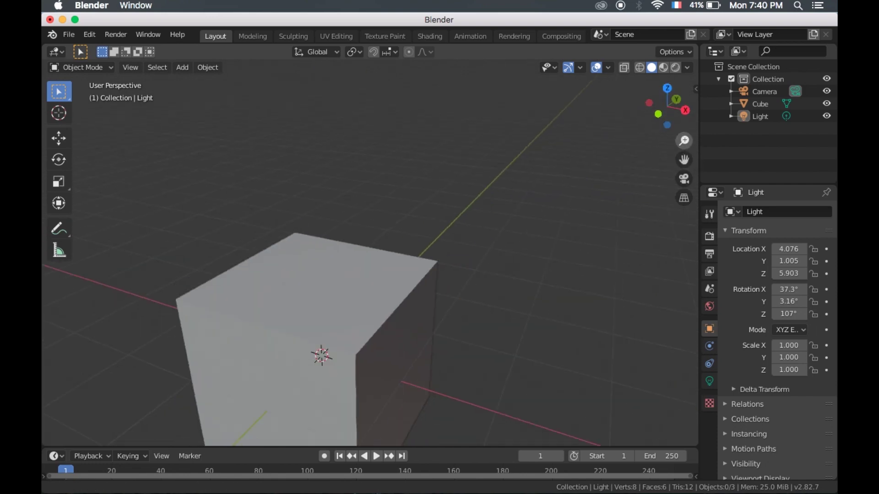
{"action": "left_click", "coordinate": [353, 288]}
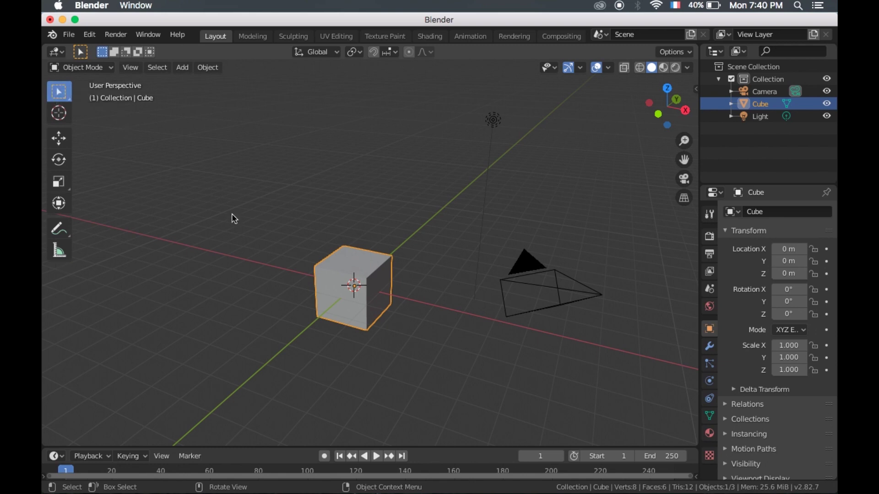
- Select the camera, light and cube in turn, bringing up the object context menu
{"action": "left_click", "coordinate": [574, 291]}
{"action": "left_click", "coordinate": [493, 120]}
{"action": "key", "text": "ctrl+z"}
{"action": "left_click", "coordinate": [363, 265]}
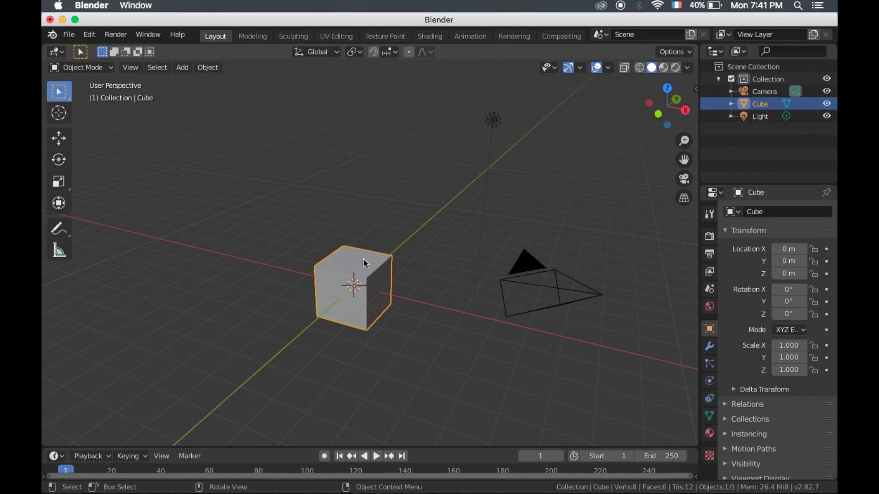
{"action": "left_click", "coordinate": [532, 293]}
{"action": "left_click", "coordinate": [493, 120]}
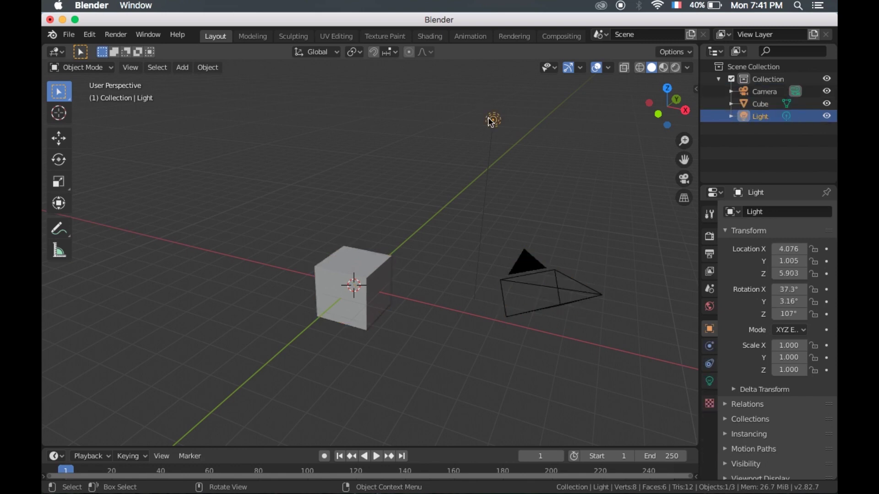
{"action": "right_click", "coordinate": [356, 292]}
{"action": "left_click", "coordinate": [366, 260]}
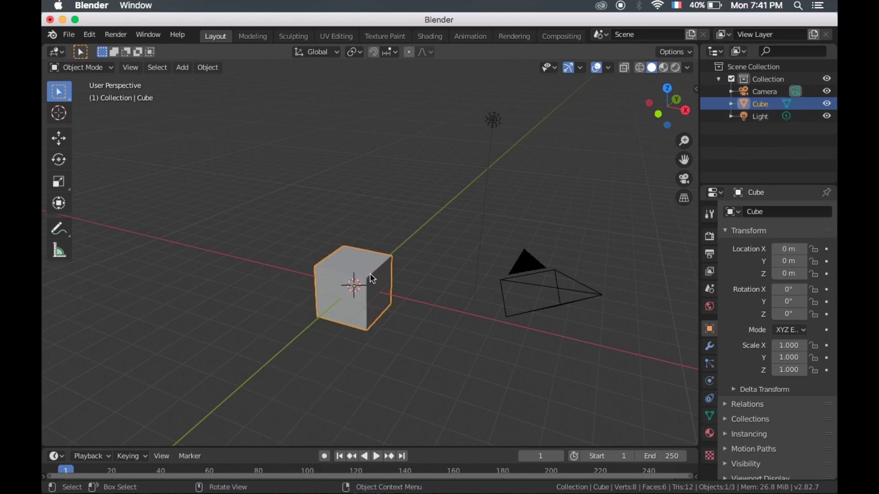
{"action": "right_click", "coordinate": [371, 270]}
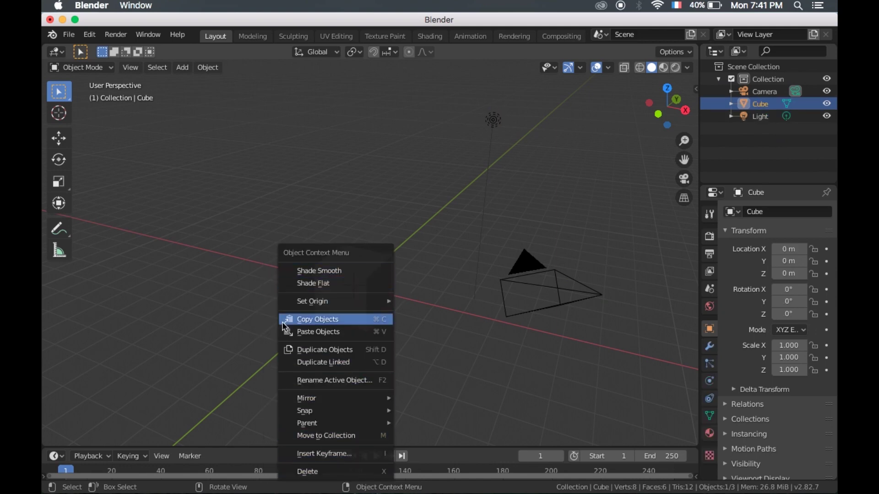
- Drag the 3D cursor to a new spot on the cube's surface with the Cursor tool
{"action": "left_click", "coordinate": [426, 189]}
{"action": "left_click", "coordinate": [59, 112]}
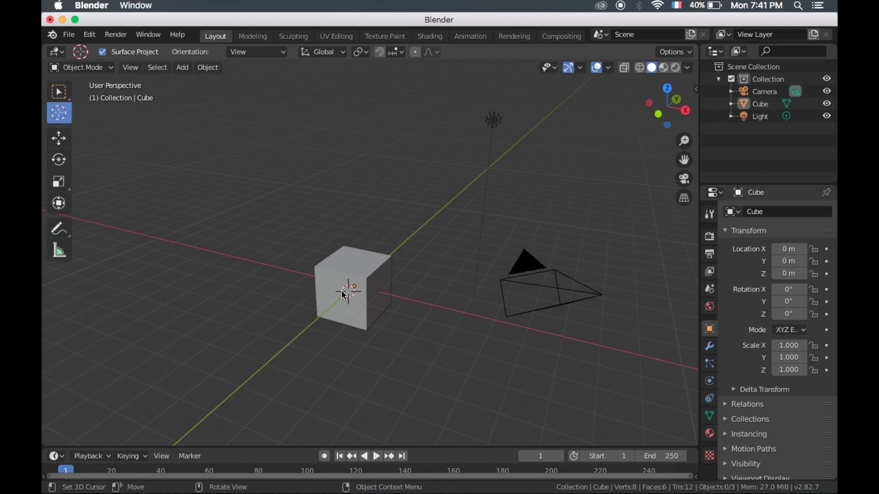
{"action": "mouse_move", "coordinate": [465, 291]}
{"action": "left_mouse_down"}
{"action": "mouse_move", "coordinate": [478, 127]}
{"action": "mouse_move", "coordinate": [265, 181]}
{"action": "mouse_move", "coordinate": [543, 339]}
{"action": "mouse_move", "coordinate": [355, 278]}
{"action": "mouse_move", "coordinate": [348, 289]}
{"action": "left_mouse_up"}
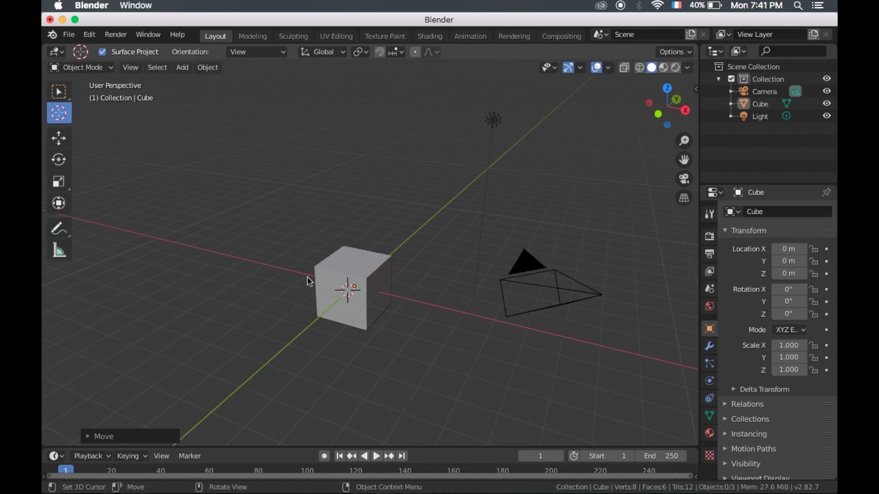
{"action": "left_click", "coordinate": [58, 138]}
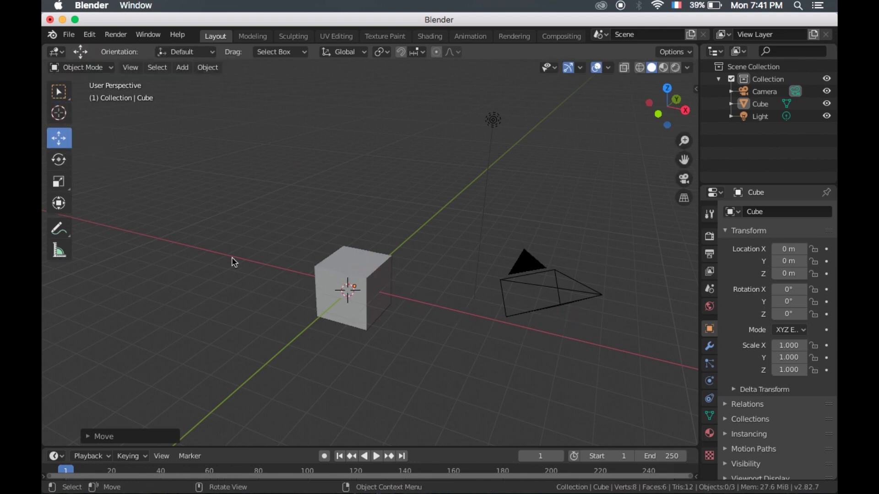
- Drag the cube to X 0.699, Y -1.133, Z 0.608 and the light to 3.929, 1.005, 5.772
{"action": "left_click", "coordinate": [366, 284]}
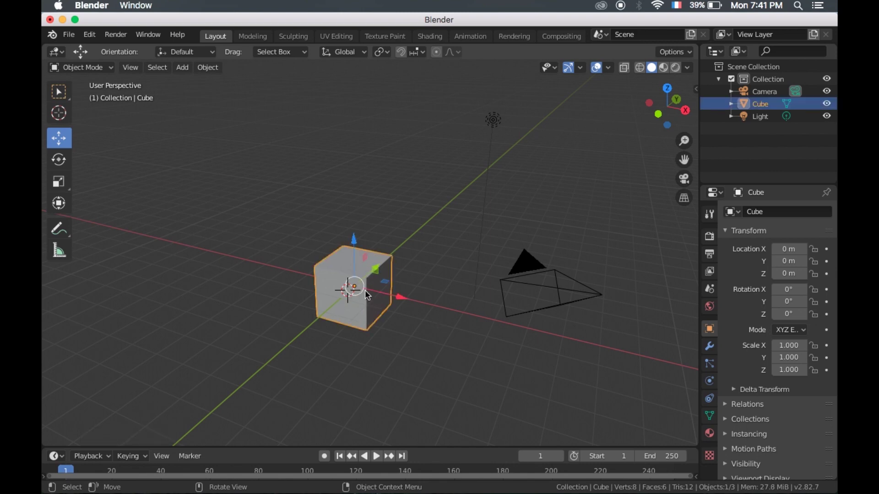
{"action": "mouse_move", "coordinate": [371, 280]}
{"action": "left_mouse_down"}
{"action": "mouse_move", "coordinate": [371, 298]}
{"action": "mouse_move", "coordinate": [443, 325]}
{"action": "mouse_move", "coordinate": [362, 267]}
{"action": "left_mouse_up"}
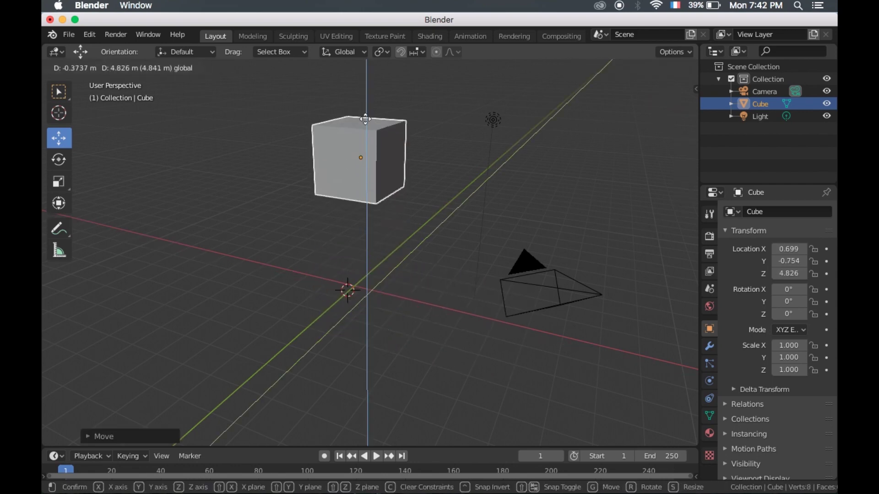
{"action": "left_click", "coordinate": [537, 287]}
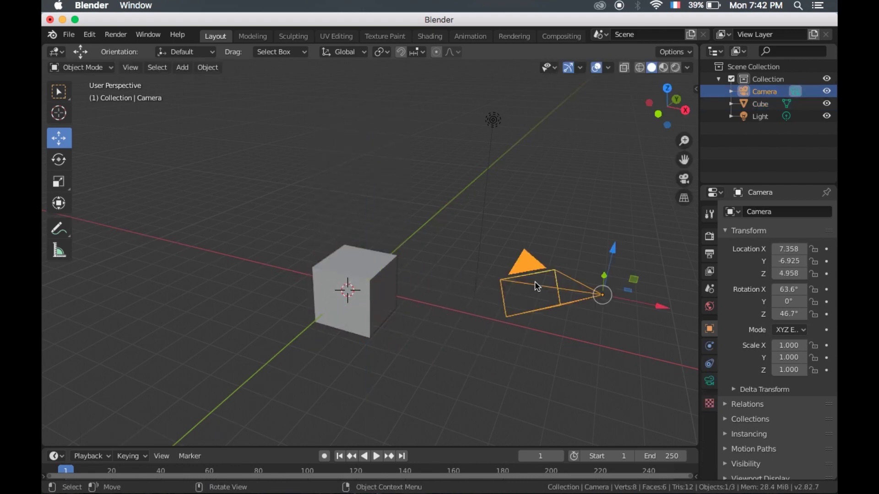
{"action": "left_click", "coordinate": [494, 120]}
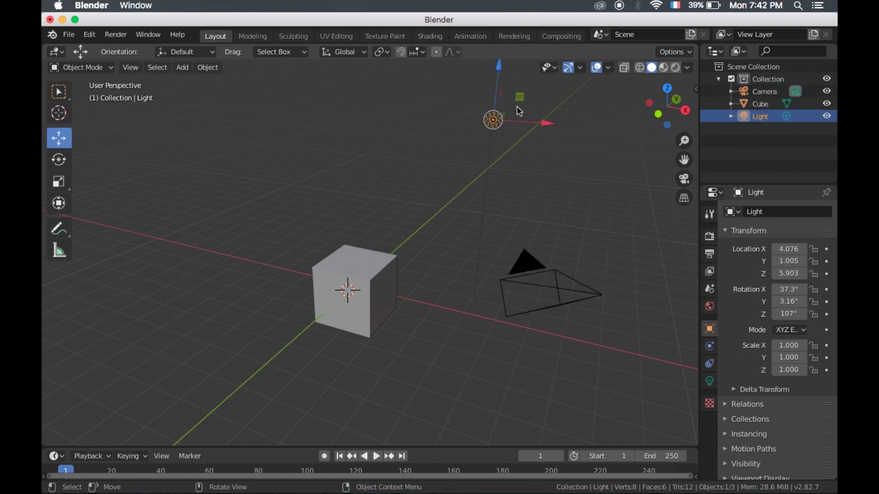
{"action": "mouse_move", "coordinate": [519, 96]}
{"action": "left_mouse_down"}
{"action": "mouse_move", "coordinate": [482, 136]}
{"action": "mouse_move", "coordinate": [509, 108]}
{"action": "left_mouse_up"}
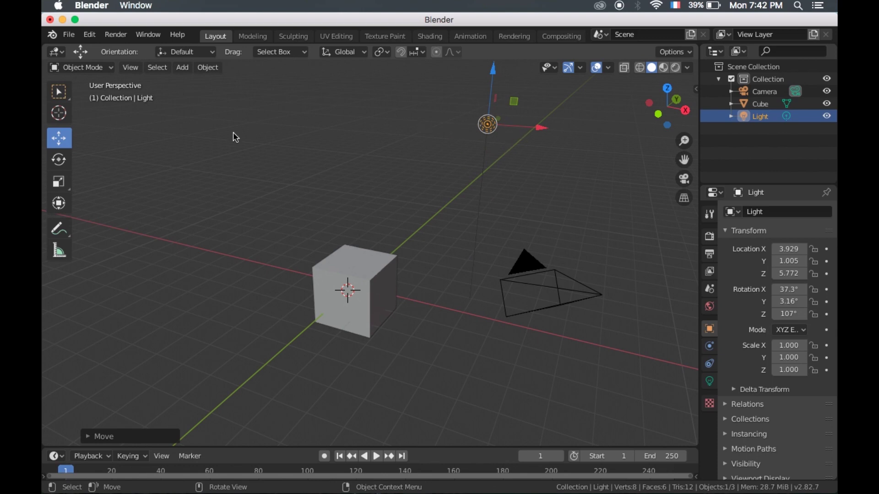
{"action": "left_click", "coordinate": [68, 163]}
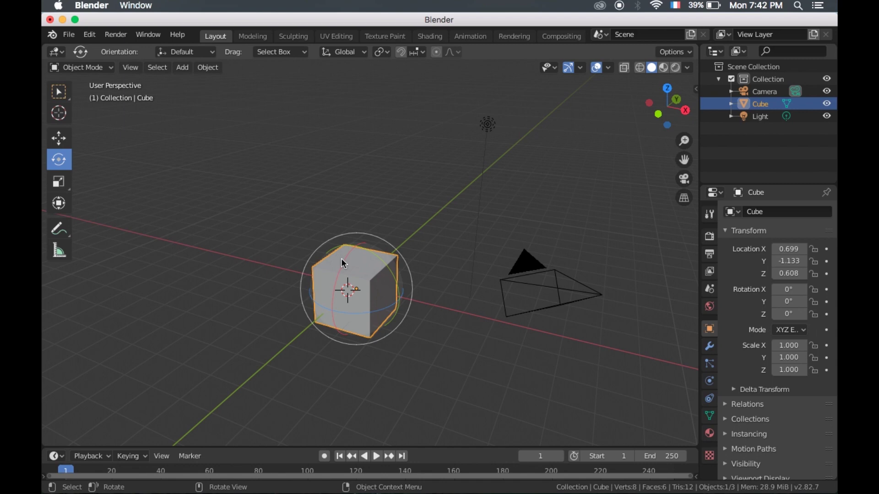
- Rotate the cube freely and about its X axis, then stretch it with the Scale tool
{"action": "left_click_drag", "start_coordinate": [342, 256], "coordinate": [368, 272]}
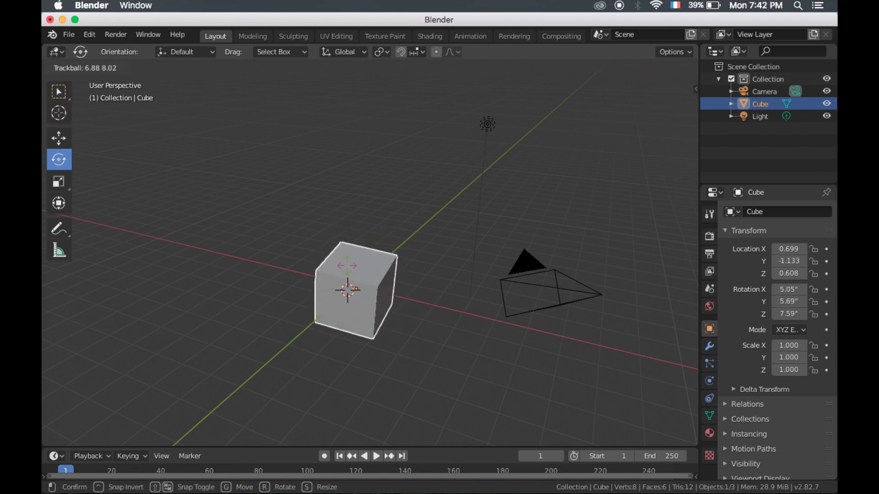
{"action": "left_click_drag", "start_coordinate": [368, 272], "coordinate": [410, 254]}
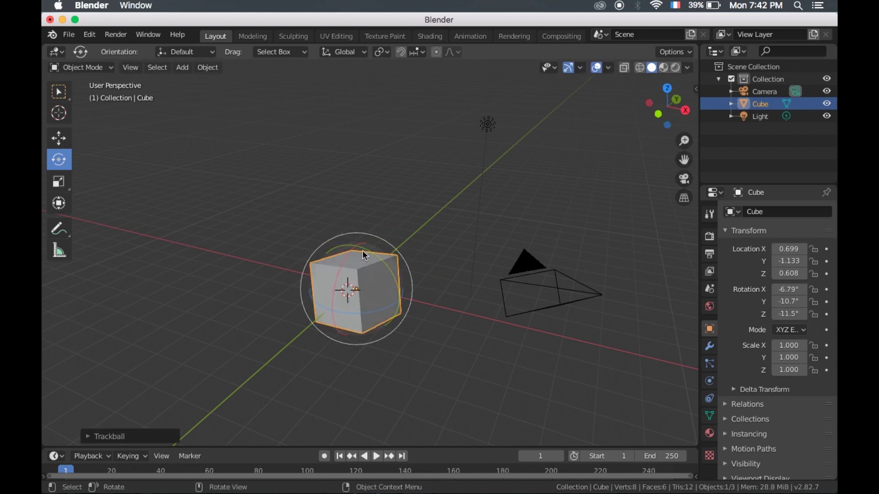
{"action": "mouse_move", "coordinate": [347, 253]}
{"action": "left_mouse_down"}
{"action": "mouse_move", "coordinate": [351, 234]}
{"action": "mouse_move", "coordinate": [370, 292]}
{"action": "left_mouse_up"}
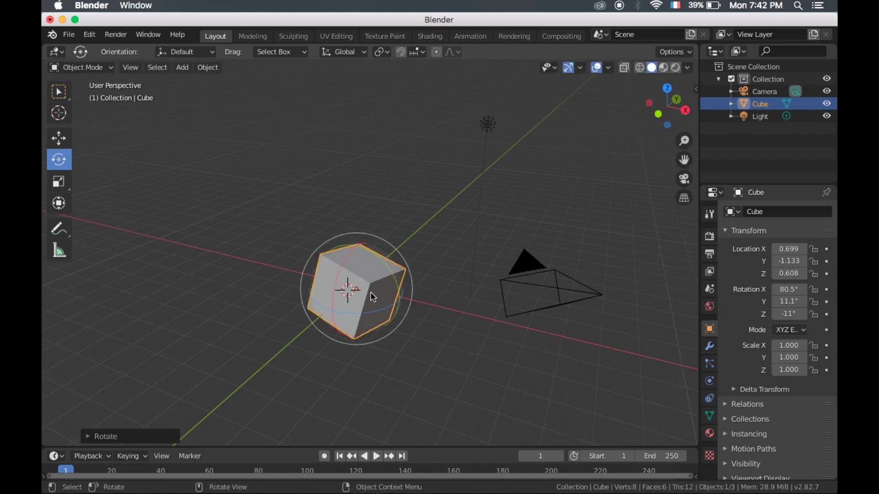
{"action": "left_click", "coordinate": [60, 183]}
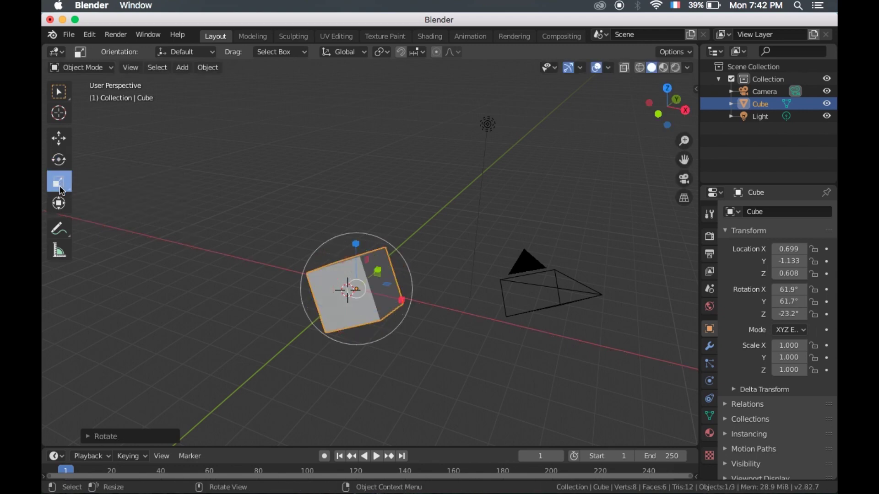
{"action": "mouse_move", "coordinate": [383, 279]}
{"action": "left_mouse_down"}
{"action": "mouse_move", "coordinate": [361, 292]}
{"action": "mouse_move", "coordinate": [345, 323]}
{"action": "mouse_move", "coordinate": [385, 287]}
{"action": "mouse_move", "coordinate": [440, 319]}
{"action": "mouse_move", "coordinate": [373, 268]}
{"action": "mouse_move", "coordinate": [360, 236]}
{"action": "mouse_move", "coordinate": [312, 201]}
{"action": "left_mouse_up"}
- Shift, narrow and re-tumble the box with the Transform tool, ending at -0.408, -1.194, 1.331
{"action": "key", "text": "g"}
{"action": "left_click", "coordinate": [59, 203]}
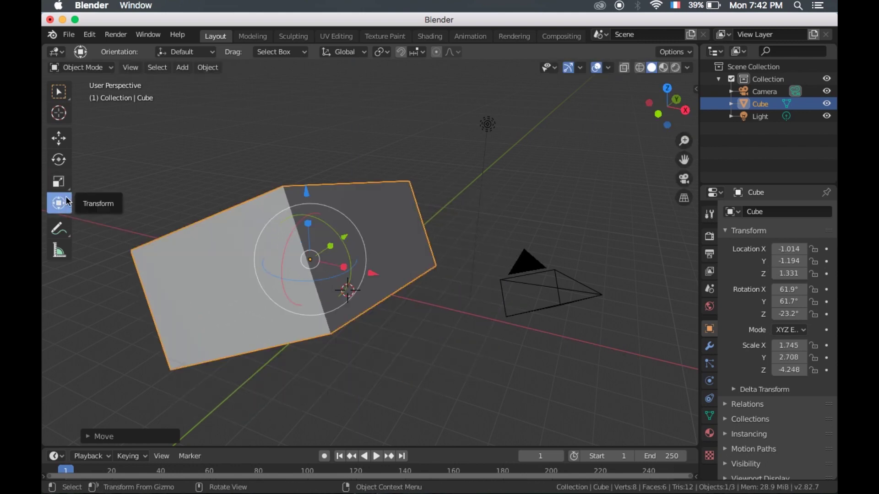
{"action": "mouse_move", "coordinate": [371, 279]}
{"action": "left_mouse_down"}
{"action": "mouse_move", "coordinate": [385, 280]}
{"action": "mouse_move", "coordinate": [281, 219]}
{"action": "left_mouse_up"}
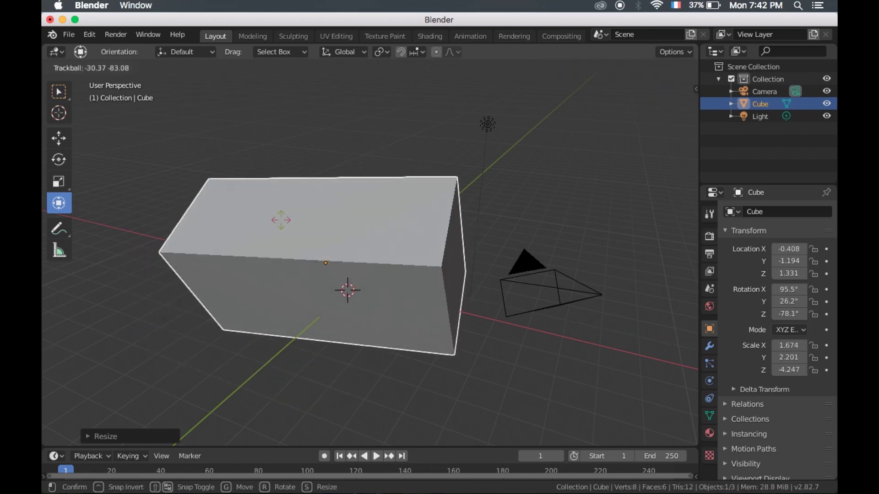
{"action": "left_click_drag", "start_coordinate": [281, 220], "coordinate": [342, 301]}
{"action": "left_click", "coordinate": [59, 228]}
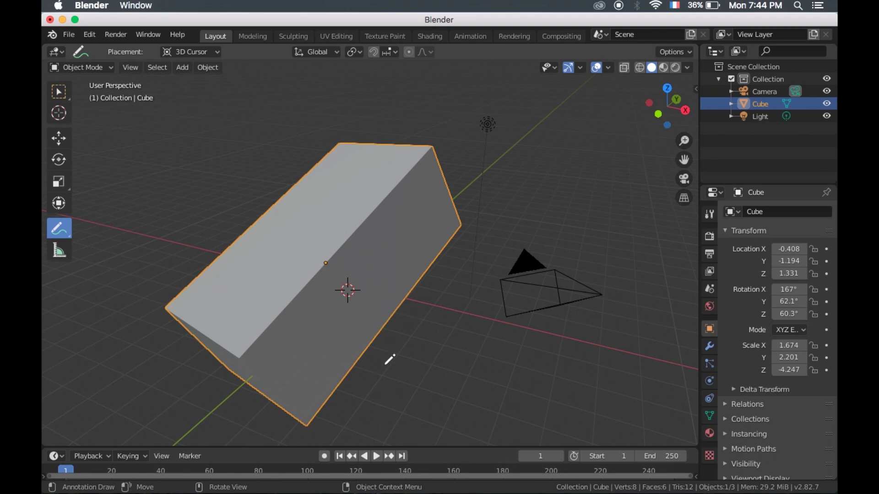
- Draw blue annotation scribbles and lines below the box, then add annotation layer Note.001
{"action": "mouse_move", "coordinate": [369, 398]}
{"action": "left_mouse_down"}
{"action": "mouse_move", "coordinate": [360, 384]}
{"action": "mouse_move", "coordinate": [380, 397]}
{"action": "mouse_move", "coordinate": [434, 357]}
{"action": "mouse_move", "coordinate": [479, 353]}
{"action": "left_mouse_up"}
{"action": "left_click_drag", "start_coordinate": [350, 407], "coordinate": [475, 356]}
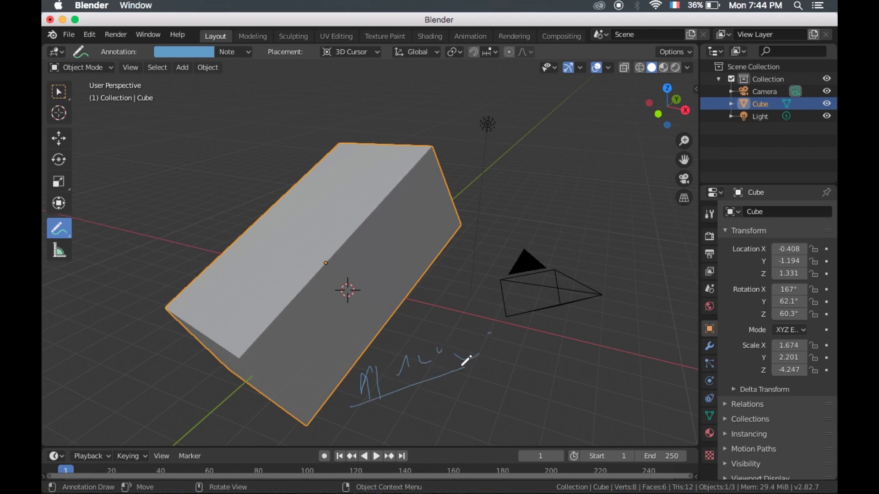
{"action": "mouse_move", "coordinate": [339, 388]}
{"action": "left_mouse_down"}
{"action": "mouse_move", "coordinate": [436, 363]}
{"action": "mouse_move", "coordinate": [353, 381]}
{"action": "left_mouse_up"}
{"action": "left_click", "coordinate": [236, 53]}
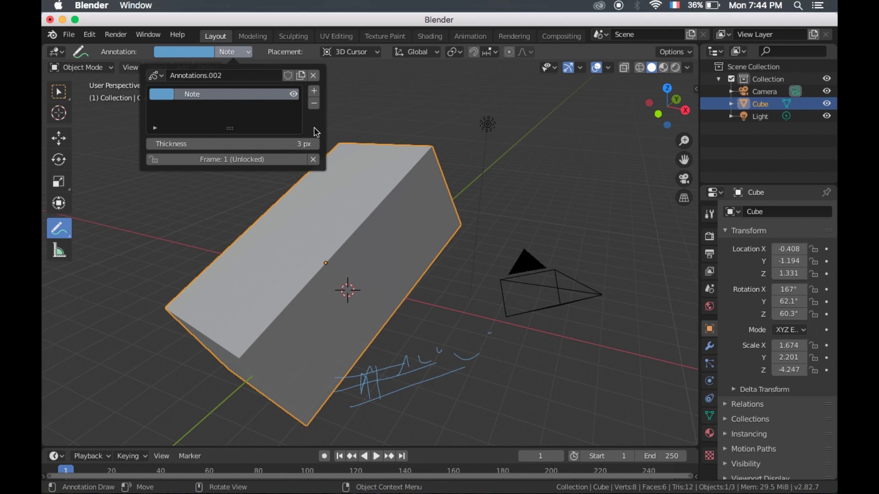
{"action": "left_click", "coordinate": [314, 91]}
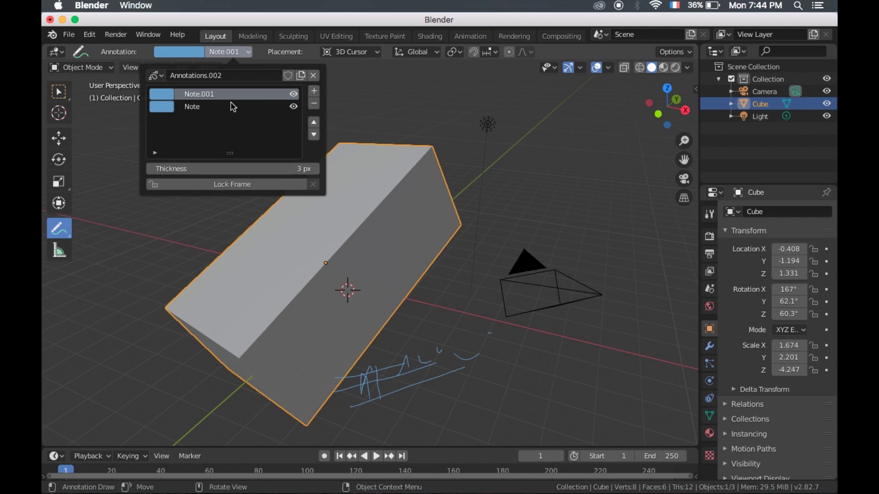
{"action": "left_click", "coordinate": [314, 75]}
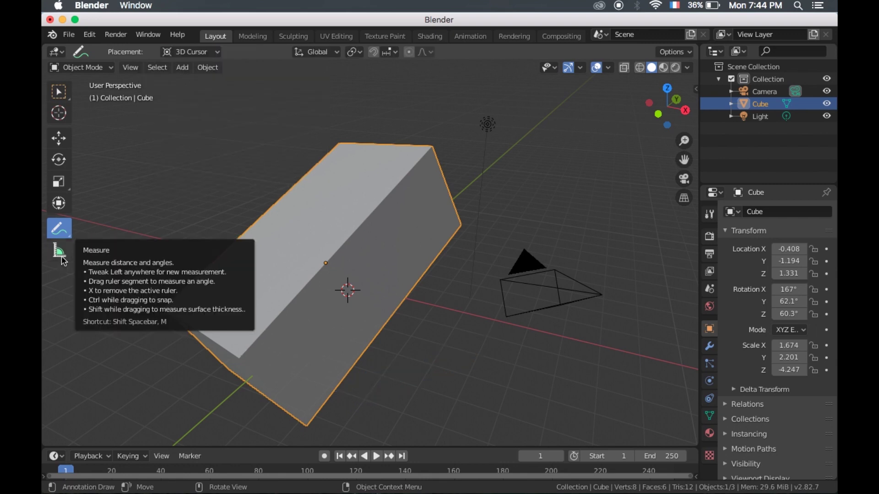
- Measure three box edges with rulers (about 2.39 m, 6.68 m, 7.26 m), then undo them
{"action": "left_click", "coordinate": [60, 251]}
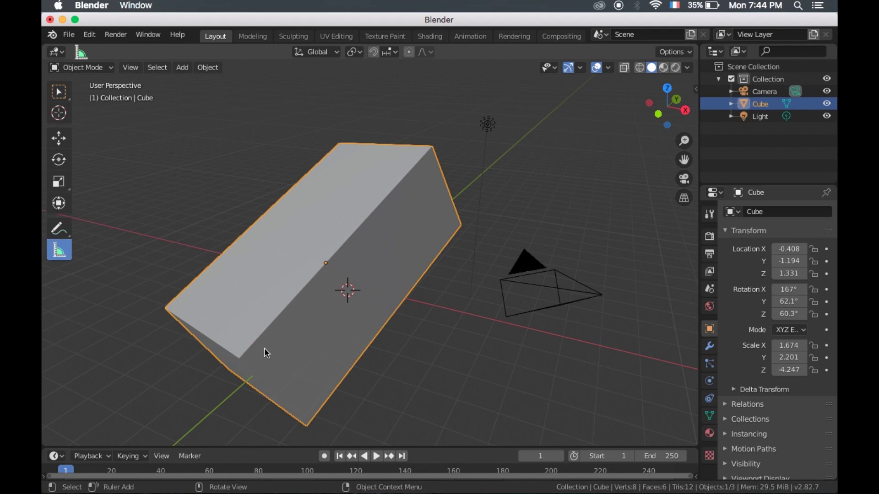
{"action": "left_click_drag", "start_coordinate": [465, 273], "coordinate": [265, 260]}
{"action": "mouse_move", "coordinate": [240, 358]}
{"action": "left_mouse_down"}
{"action": "mouse_move", "coordinate": [431, 148]}
{"action": "mouse_move", "coordinate": [462, 231]}
{"action": "left_mouse_up"}
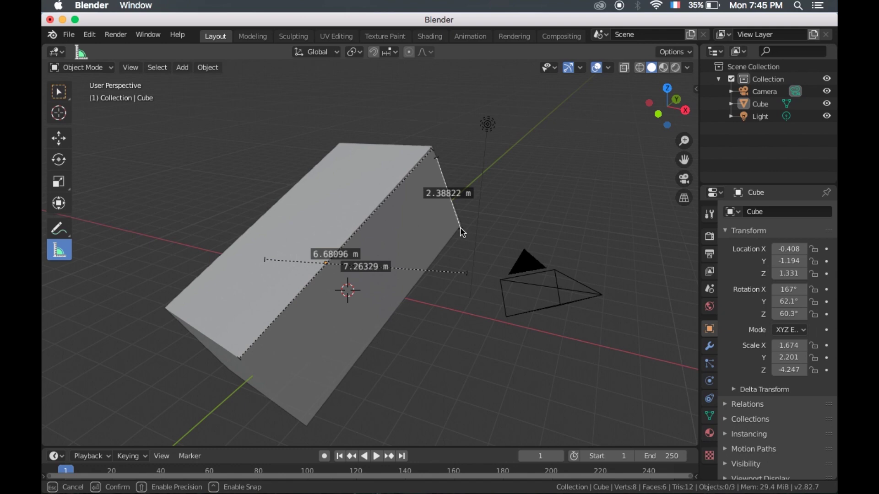
{"action": "left_click_drag", "start_coordinate": [460, 228], "coordinate": [460, 228]}
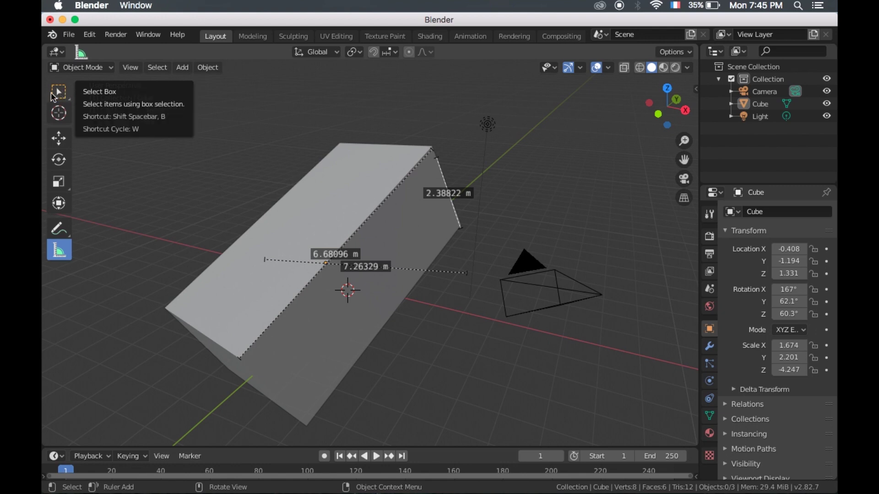
{"action": "key", "text": "ctrl+z"}
{"action": "key", "text": "ctrl+z"}
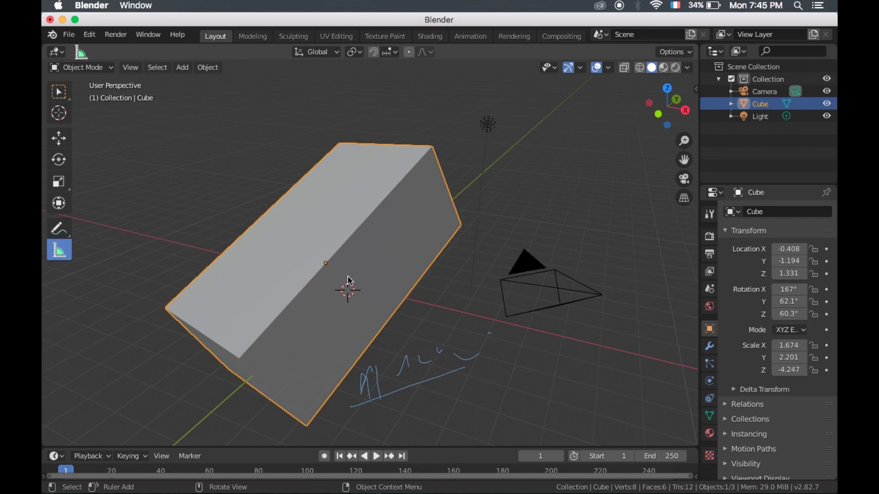
- Delete the tilted box and measure a 168° angle with a ruler in the empty scene
{"action": "key", "text": "x"}
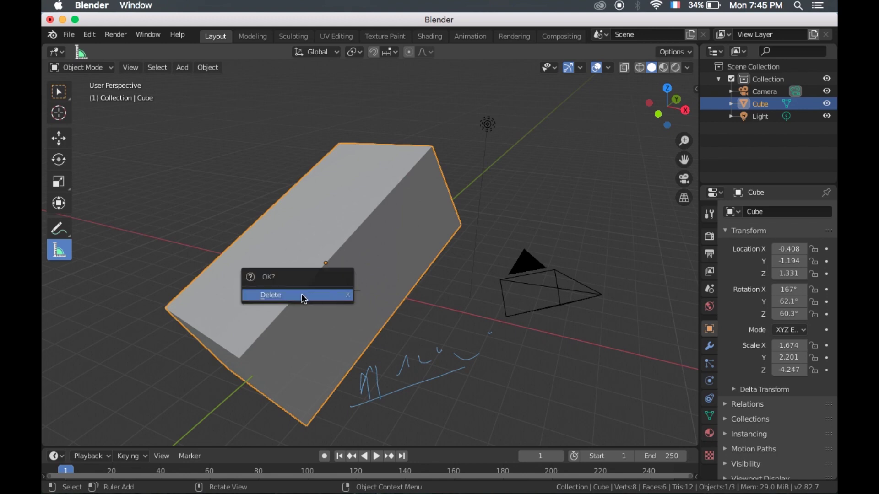
{"action": "left_click", "coordinate": [303, 296]}
{"action": "left_click_drag", "start_coordinate": [364, 333], "coordinate": [453, 385]}
{"action": "left_click_drag", "start_coordinate": [409, 359], "coordinate": [413, 356]}
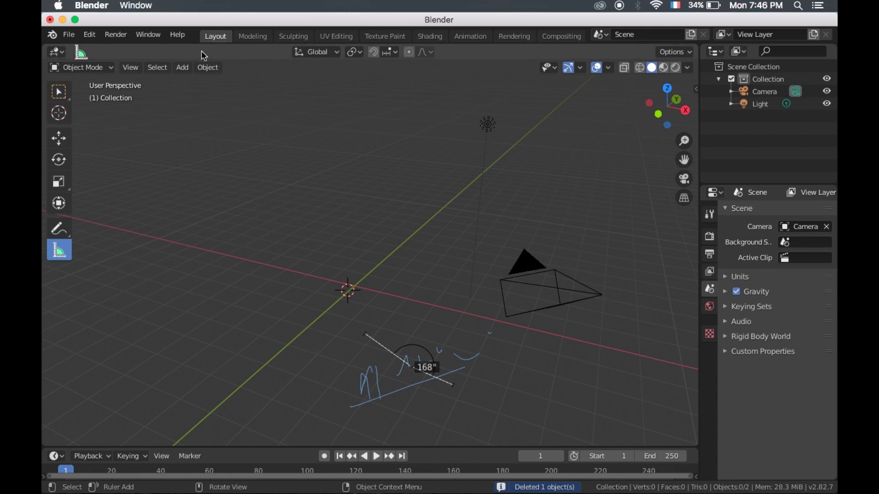
- Measure a 50° angle near the origin and another angle on the scene's left side
{"action": "left_click_drag", "start_coordinate": [344, 226], "coordinate": [474, 308]}
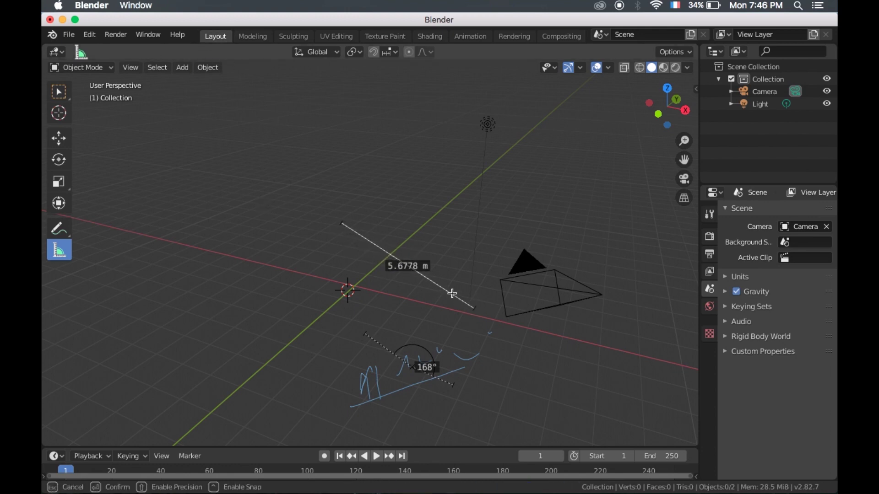
{"action": "left_click_drag", "start_coordinate": [408, 265], "coordinate": [274, 291]}
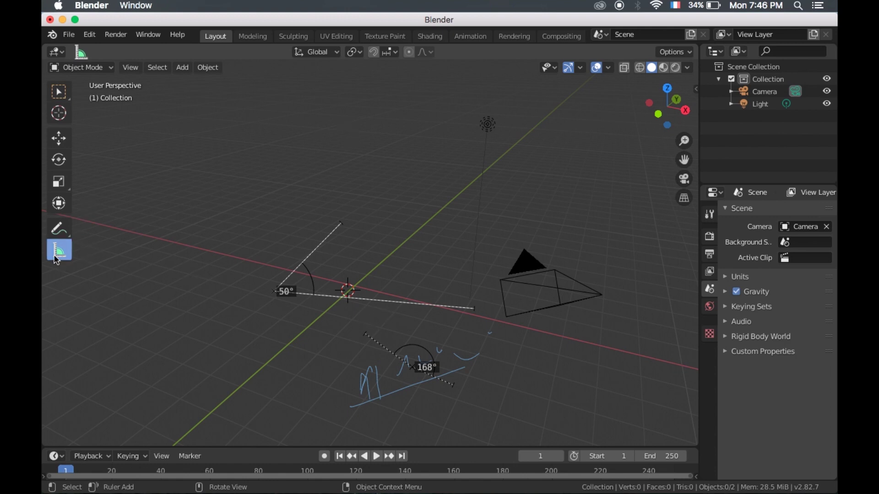
{"action": "left_click_drag", "start_coordinate": [229, 377], "coordinate": [75, 310]}
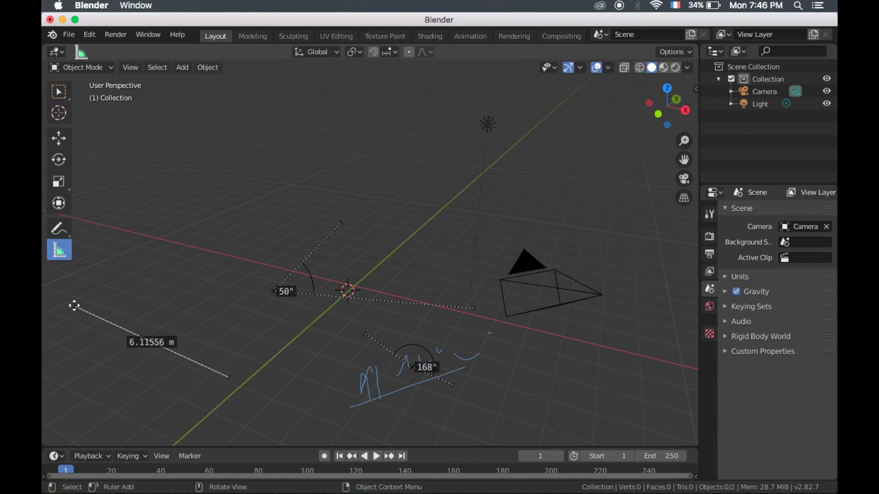
{"action": "mouse_move", "coordinate": [186, 358]}
{"action": "left_mouse_down"}
{"action": "mouse_move", "coordinate": [106, 418]}
{"action": "mouse_move", "coordinate": [204, 413]}
{"action": "mouse_move", "coordinate": [61, 397]}
{"action": "mouse_move", "coordinate": [83, 385]}
{"action": "left_mouse_up"}
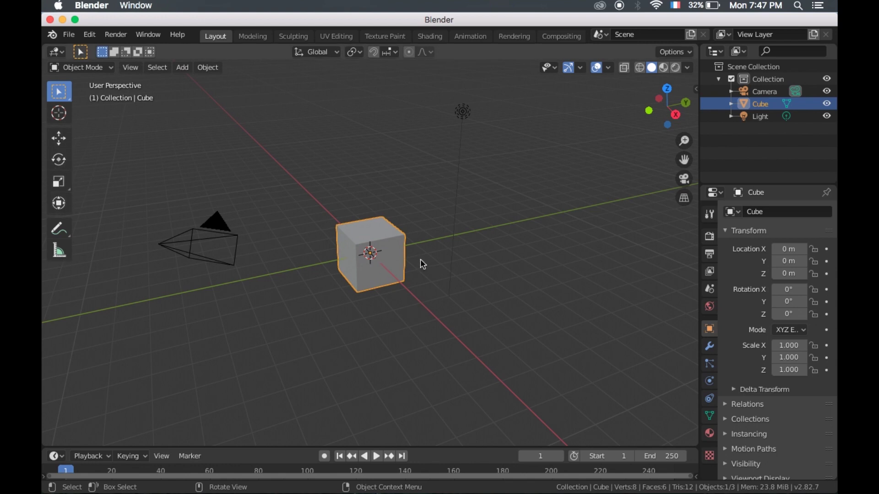
- Raise the cube to Z 0.341 after trying X and Y movement constraints
{"action": "key", "text": "g"}
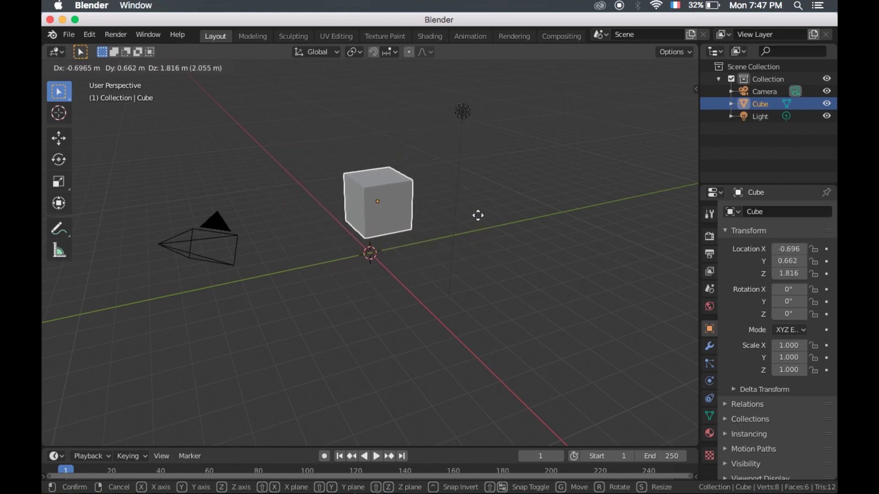
{"action": "key", "text": "Escape"}
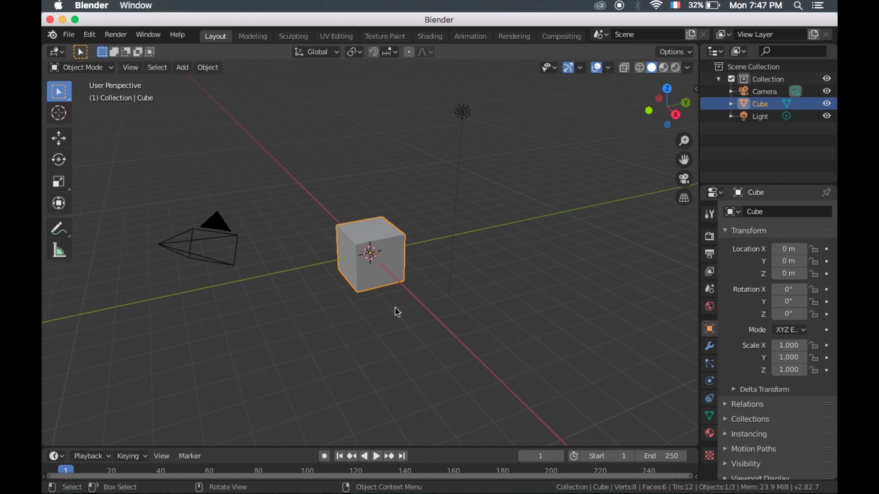
{"action": "key", "text": "g"}
{"action": "key", "text": "x"}
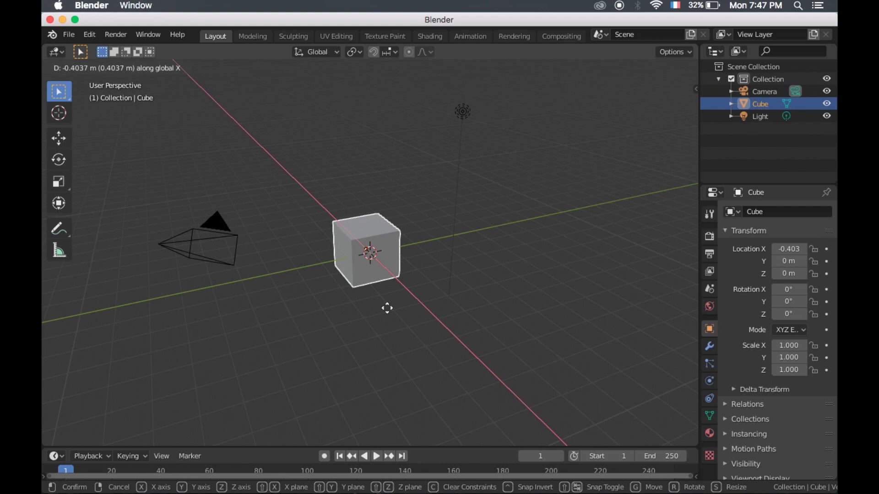
{"action": "key", "text": "y"}
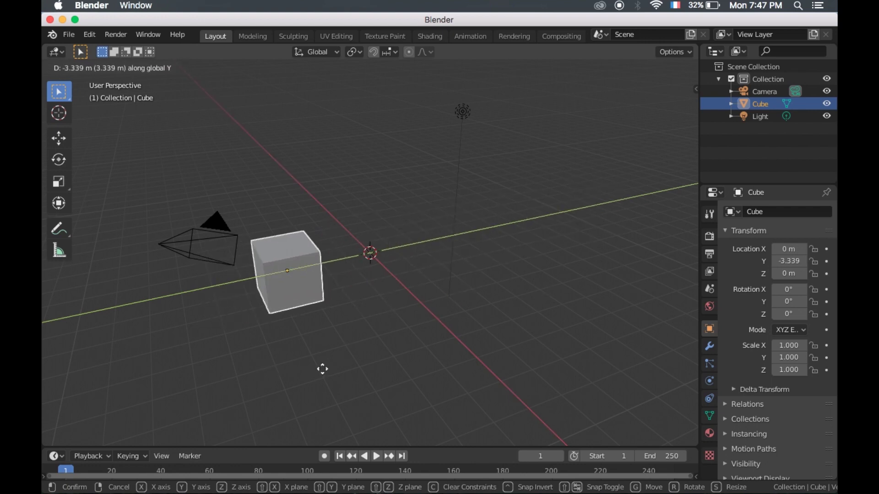
{"action": "key", "text": "z"}
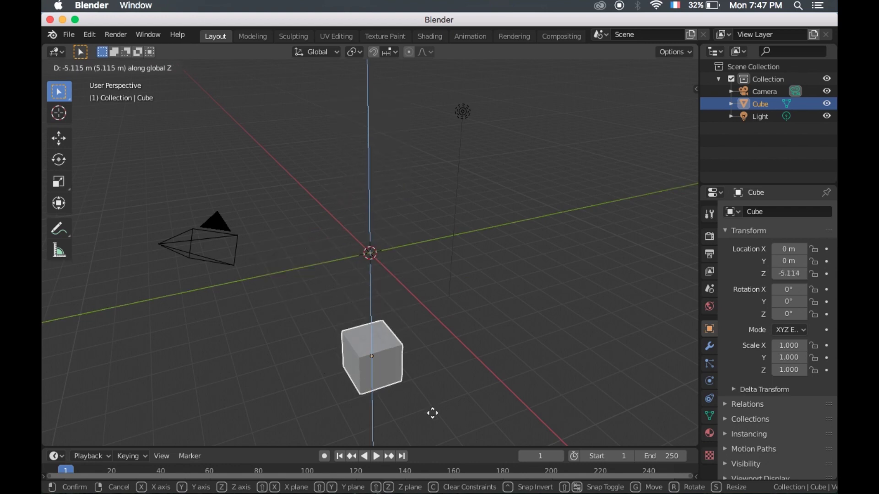
{"action": "left_click", "coordinate": [455, 298]}
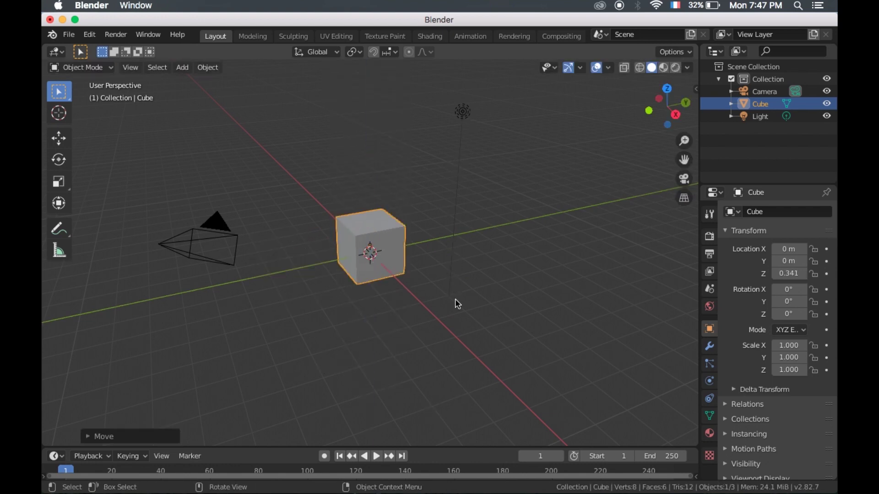
{"action": "key", "text": "s"}
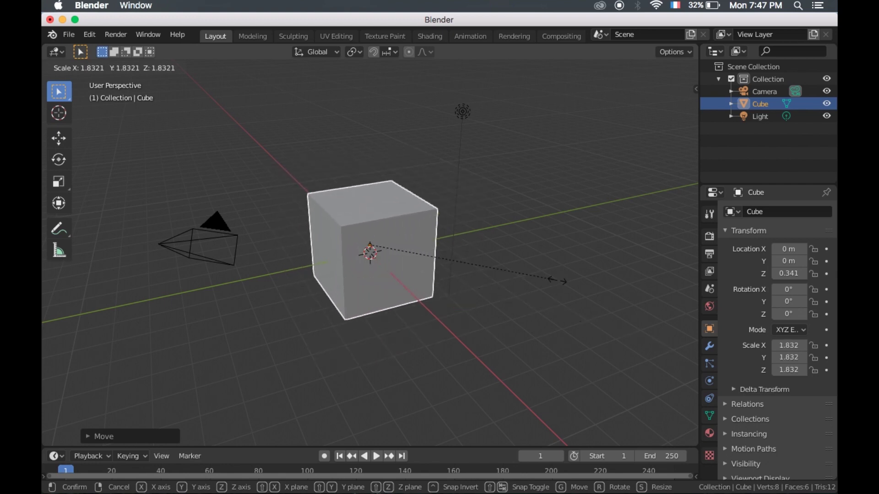
- Try stretching the cube along X, Y and Z, then cancel to keep unit scale
{"action": "key", "text": "x"}
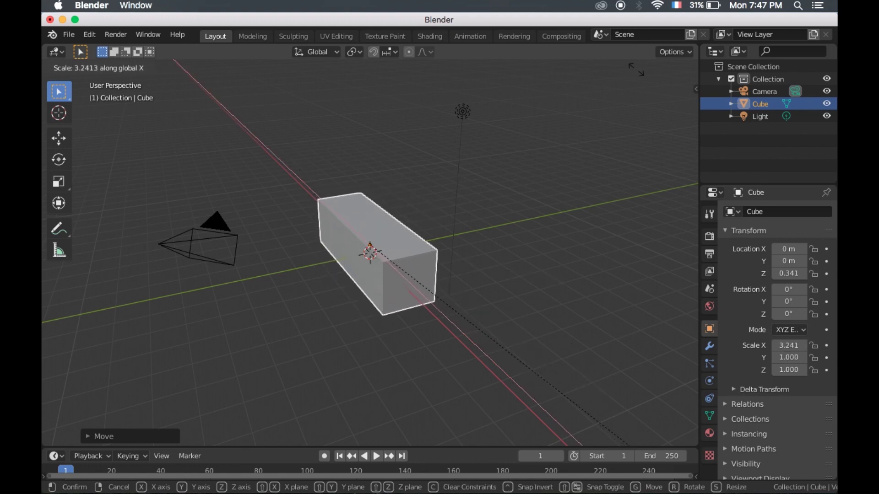
{"action": "key", "text": "y"}
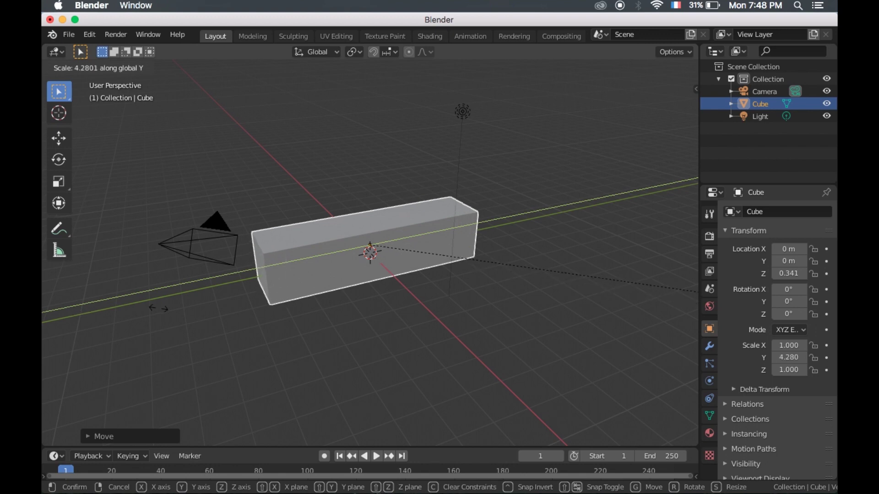
{"action": "key", "text": "z"}
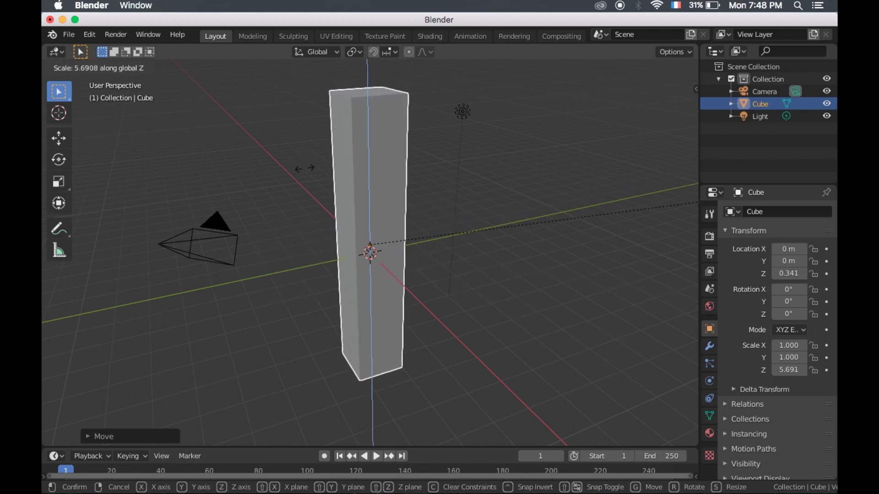
{"action": "key", "text": "Escape"}
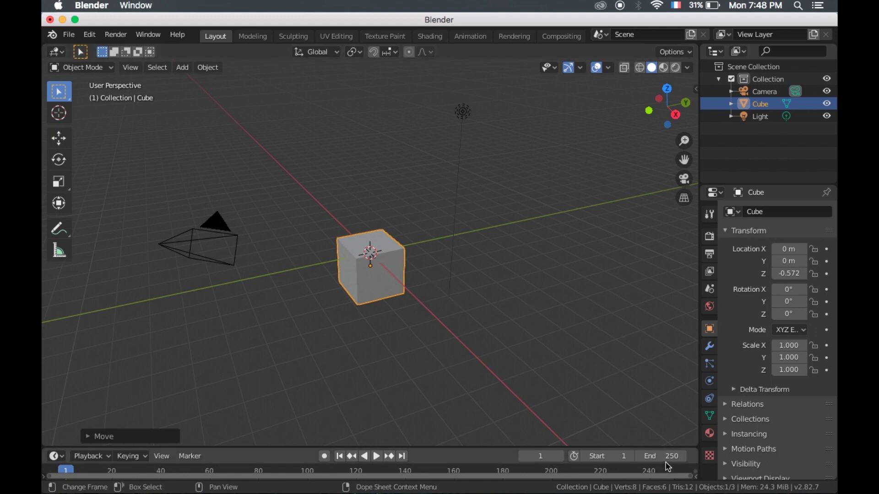
- Drag the viewport–timeline border upward to enlarge the timeline
{"action": "key", "text": "F4"}
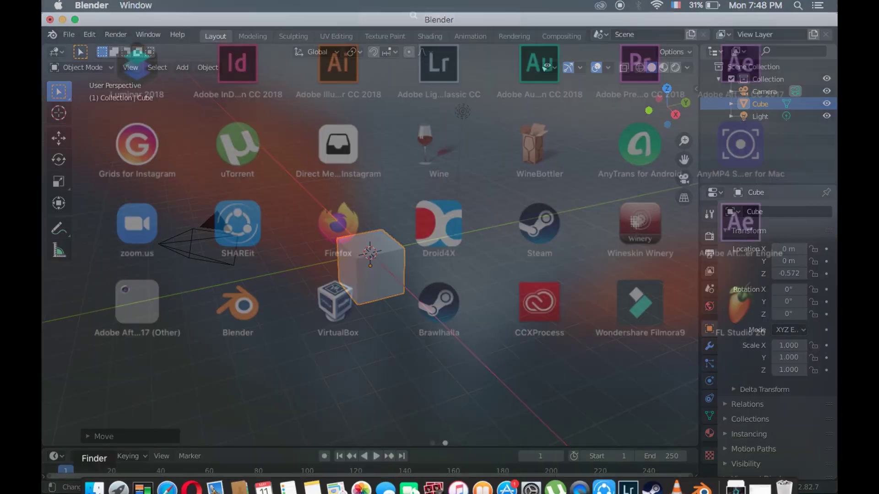
{"action": "key", "text": "Escape"}
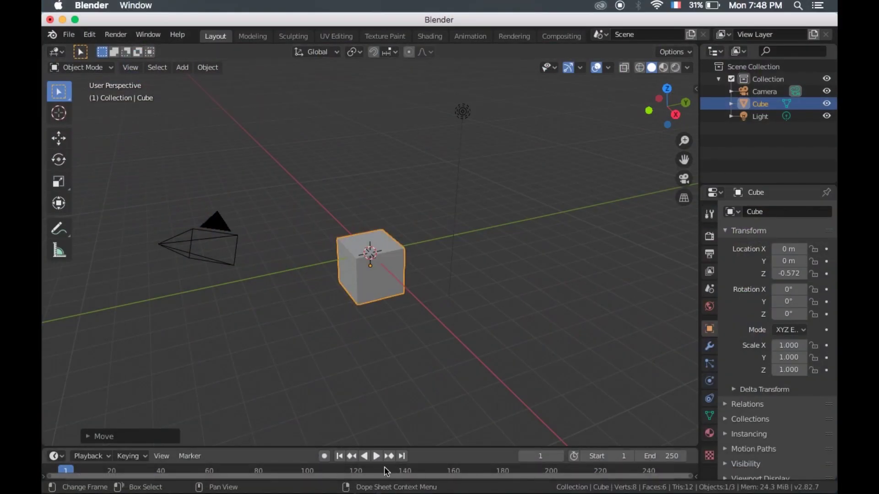
{"action": "left_click_drag", "start_coordinate": [425, 447], "coordinate": [445, 366]}
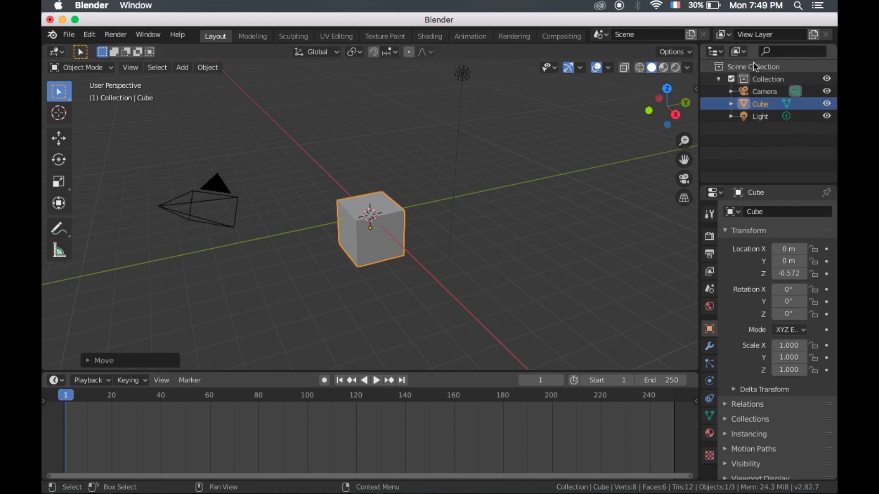
- Add a cone mesh from the Add > Mesh menu
{"action": "left_click", "coordinate": [182, 68]}
{"action": "mouse_move", "coordinate": [220, 81]}
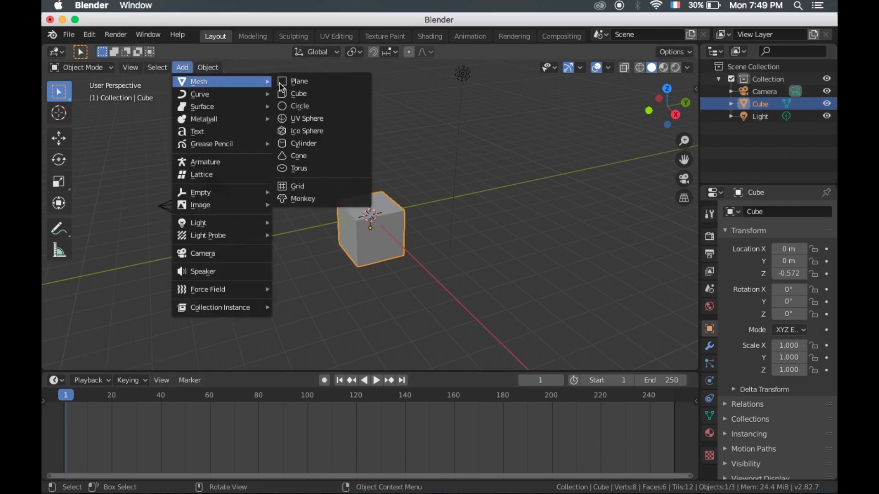
{"action": "left_click", "coordinate": [301, 156]}
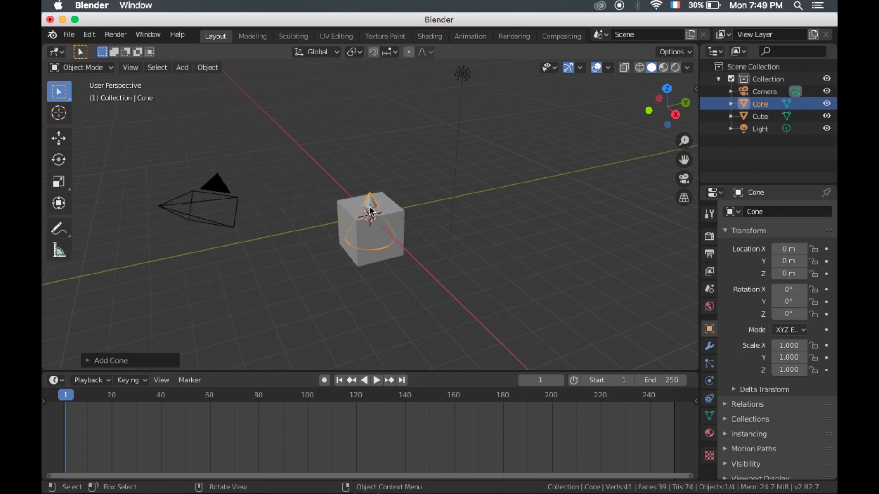
- Move the cone along X to 5.220 m
{"action": "key", "text": "g"}
{"action": "key", "text": "x"}
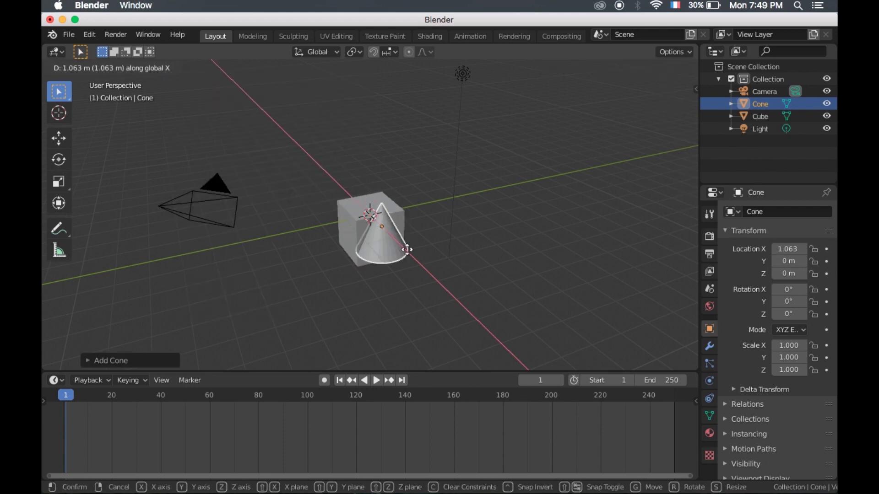
{"action": "left_click", "coordinate": [425, 259]}
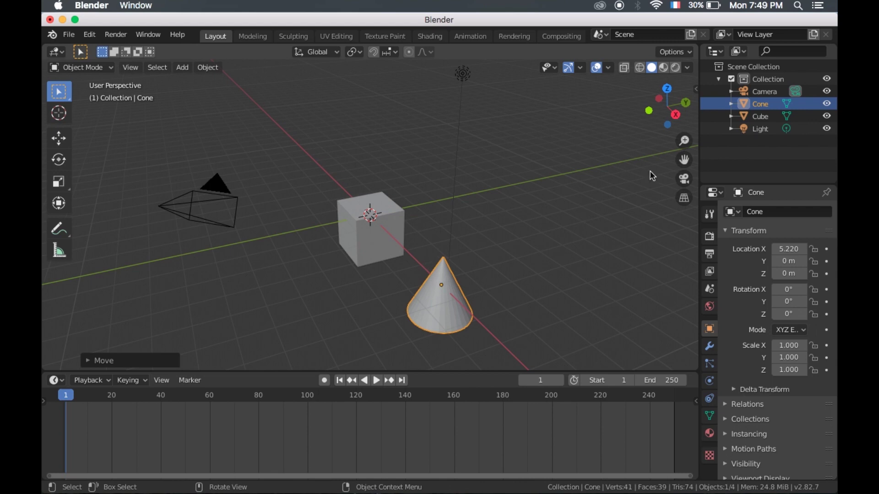
- Rename the cone to makhroooot in the Outliner
{"action": "double_click", "coordinate": [761, 108]}
{"action": "type", "text": "makhroooot"}
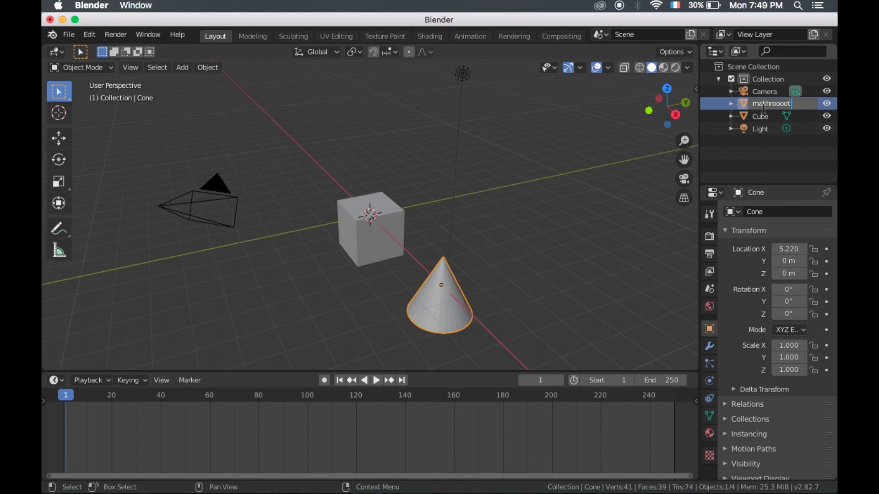
{"action": "key", "text": "Return"}
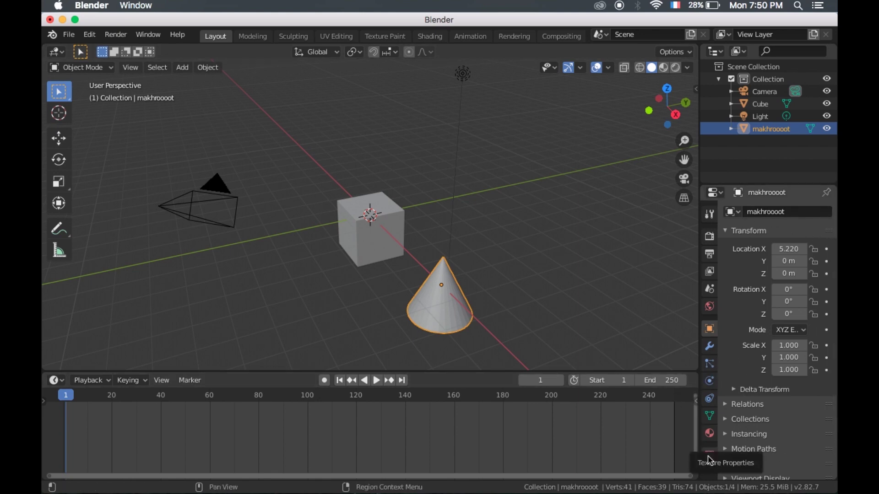
- Create Material.001 on the cone with a blue base colour and green subsurface colour
{"action": "left_click", "coordinate": [709, 434]}
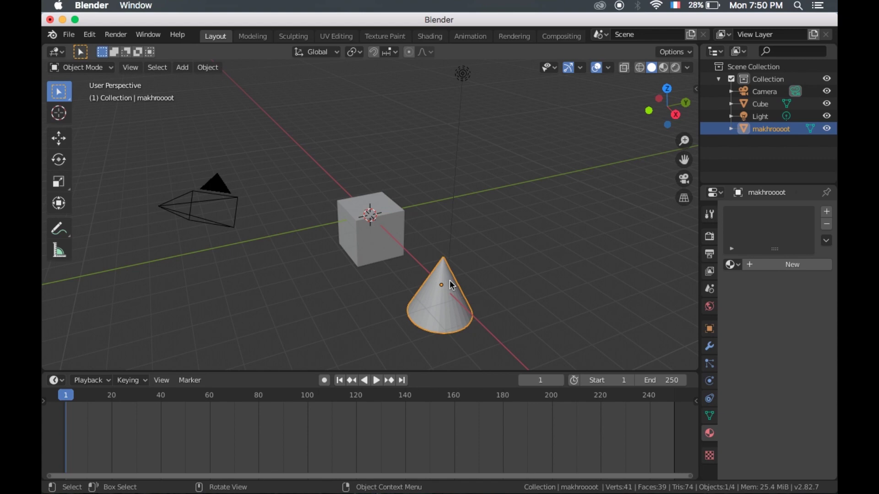
{"action": "left_click", "coordinate": [790, 266]}
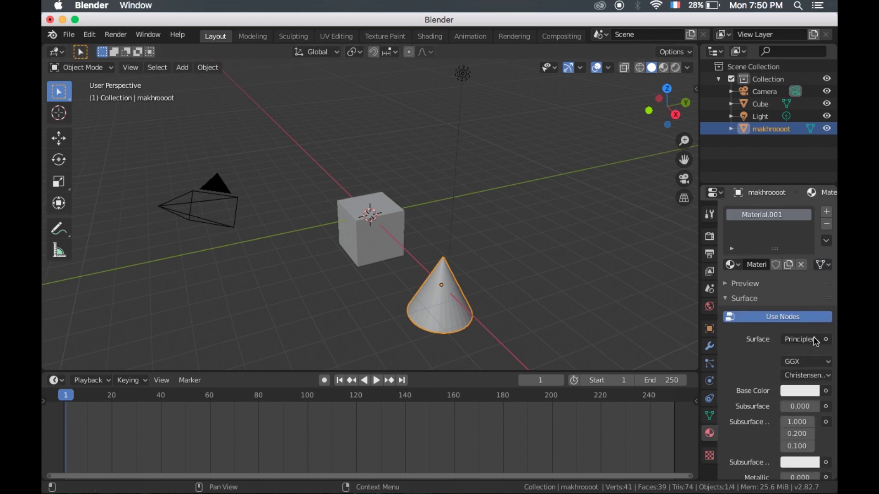
{"action": "left_click", "coordinate": [811, 393]}
{"action": "left_click_drag", "start_coordinate": [755, 257], "coordinate": [782, 244]}
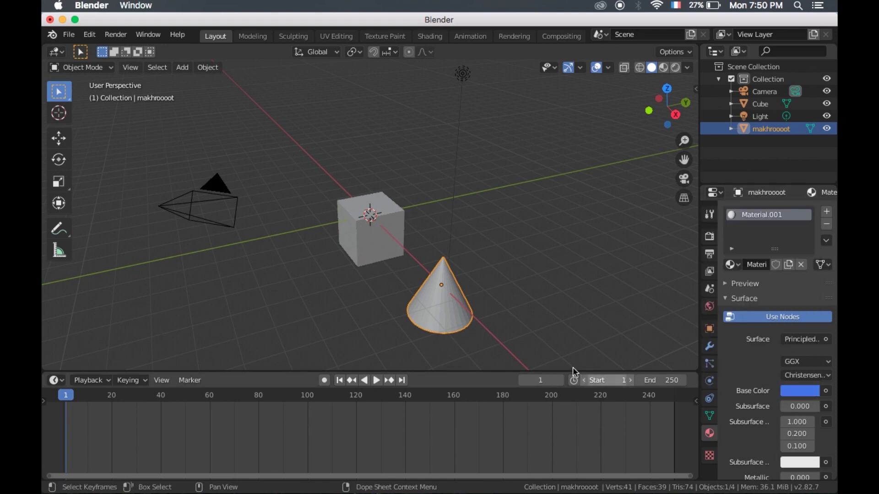
{"action": "left_click", "coordinate": [801, 463]}
{"action": "left_click", "coordinate": [736, 317]}
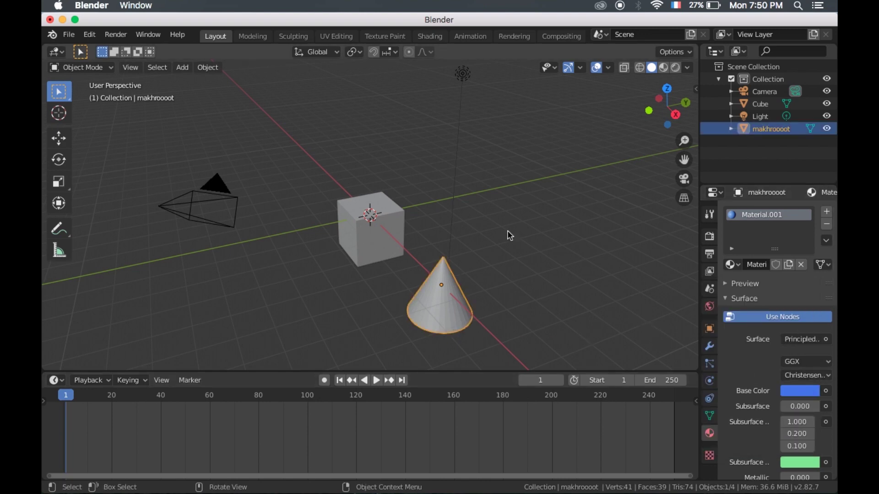
{"action": "key", "text": "z"}
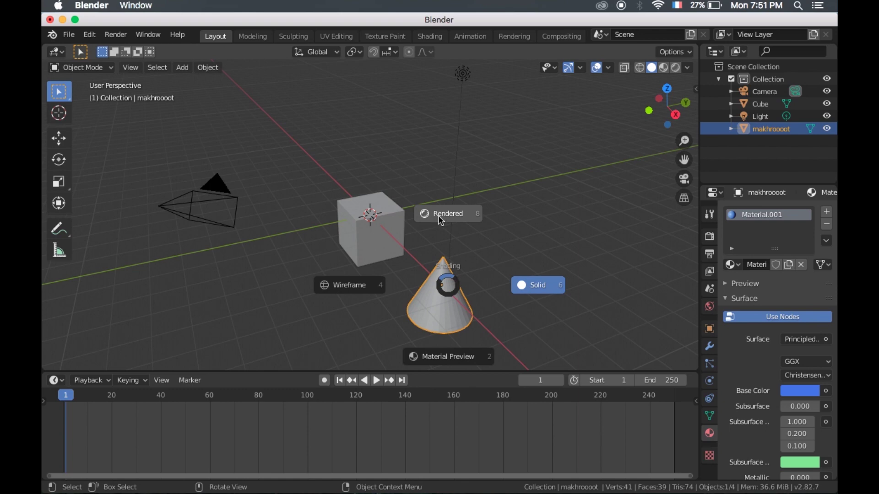
- Preview the scene in rendered shading, then switch back to solid
{"action": "left_click", "coordinate": [455, 215]}
{"action": "left_click", "coordinate": [455, 235]}
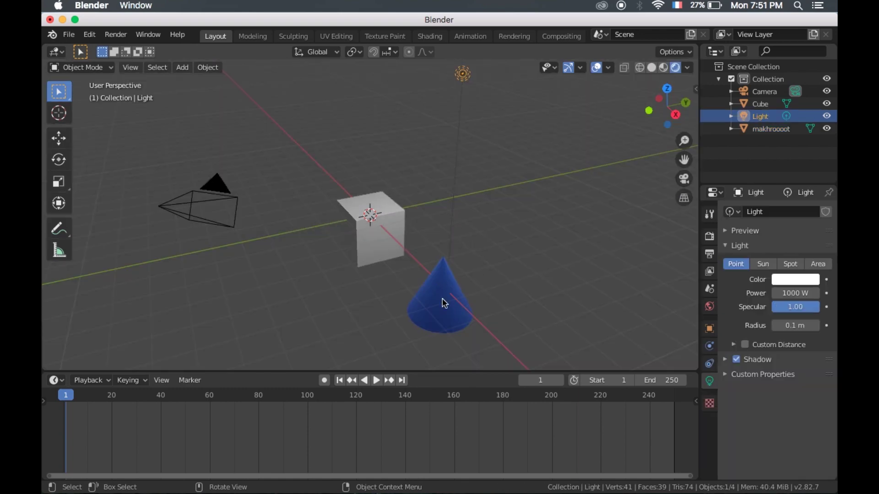
{"action": "key", "text": "z"}
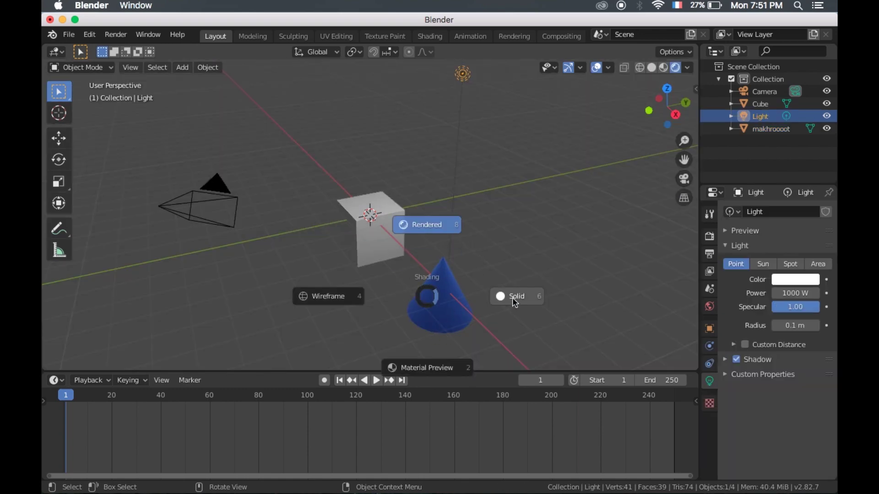
{"action": "left_click", "coordinate": [513, 300]}
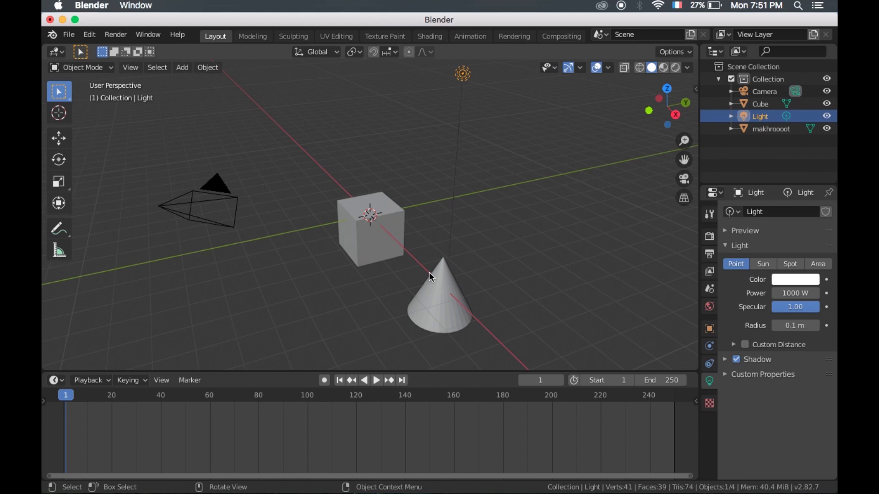
- Preview rendered shading again, reselect makhroooot, and return to solid shading
{"action": "key", "text": "z"}
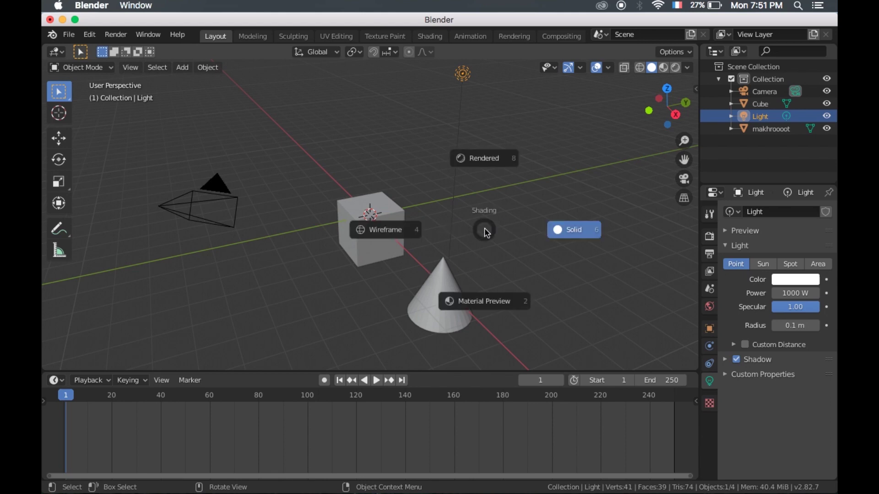
{"action": "left_click", "coordinate": [487, 160]}
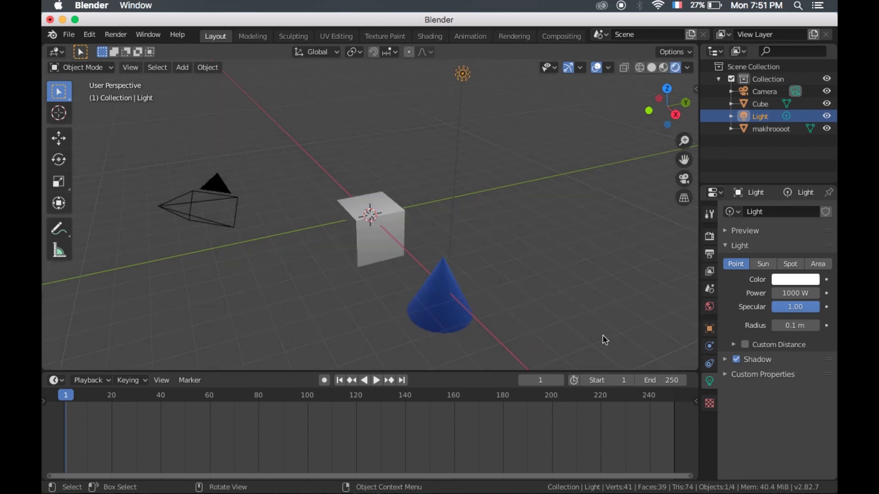
{"action": "left_click_drag", "start_coordinate": [584, 316], "coordinate": [516, 295]}
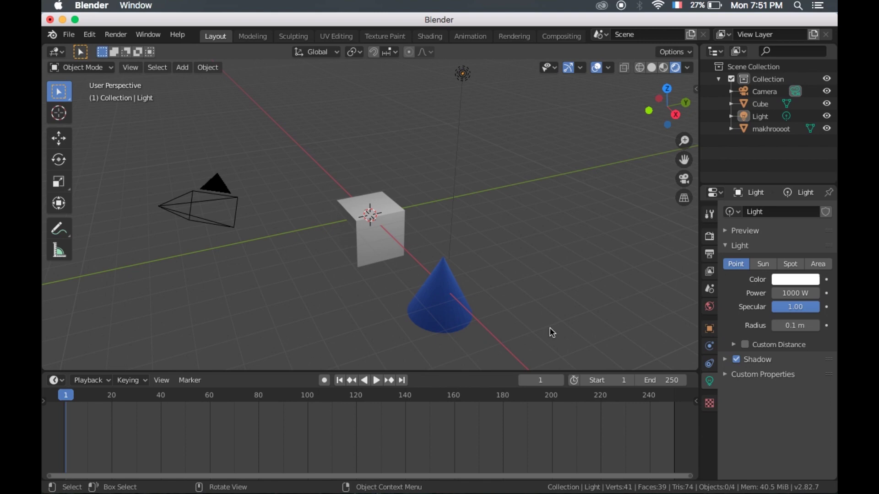
{"action": "key", "text": "ctrl+z"}
{"action": "key", "text": "z"}
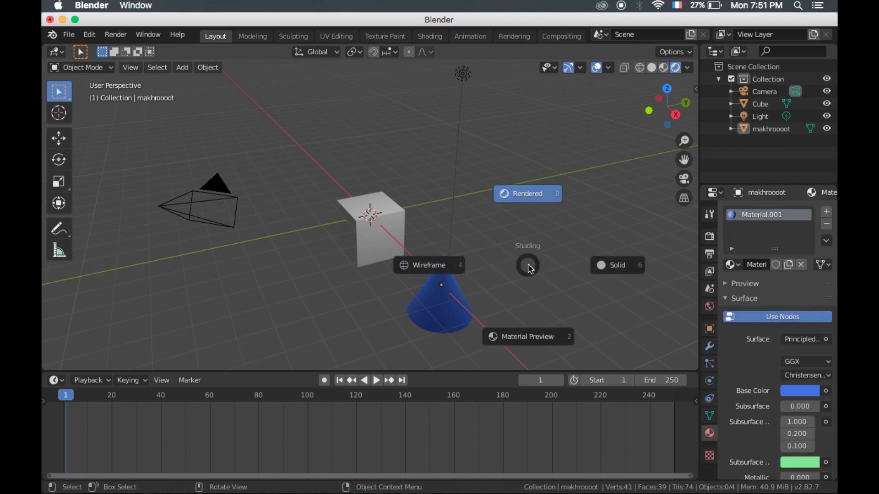
{"action": "left_click", "coordinate": [752, 378]}
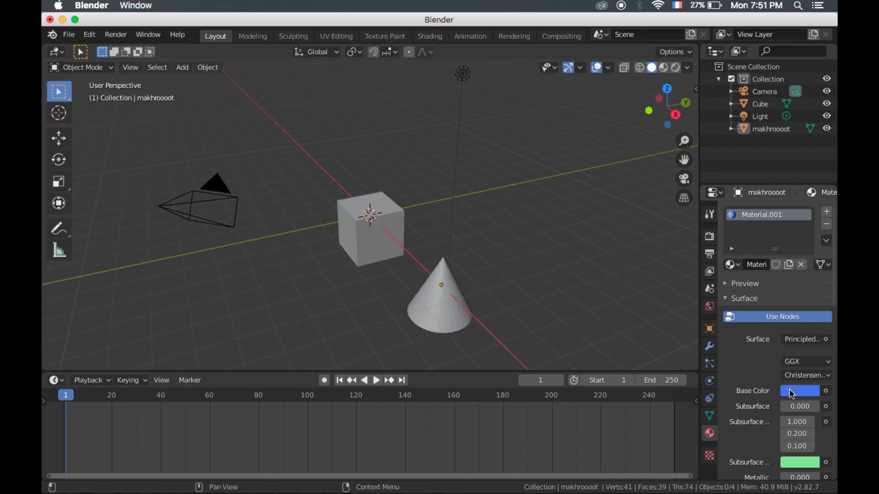
- Preview yellow, green and light-blue base colours on the cone, keep blue, and return to solid
{"action": "key", "text": "ctrl+z"}
{"action": "key", "text": "z"}
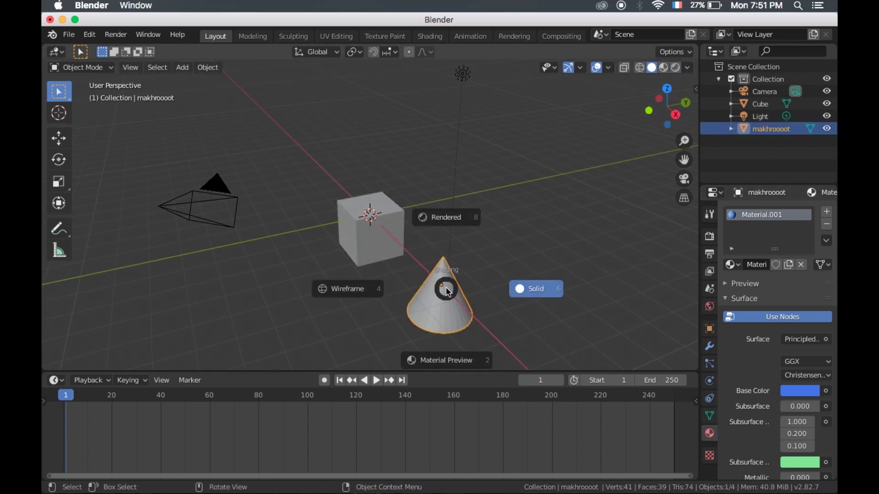
{"action": "left_click", "coordinate": [459, 215]}
{"action": "left_click", "coordinate": [815, 388]}
{"action": "mouse_move", "coordinate": [768, 284]}
{"action": "left_mouse_down"}
{"action": "mouse_move", "coordinate": [708, 253]}
{"action": "mouse_move", "coordinate": [743, 283]}
{"action": "mouse_move", "coordinate": [717, 279]}
{"action": "left_mouse_up"}
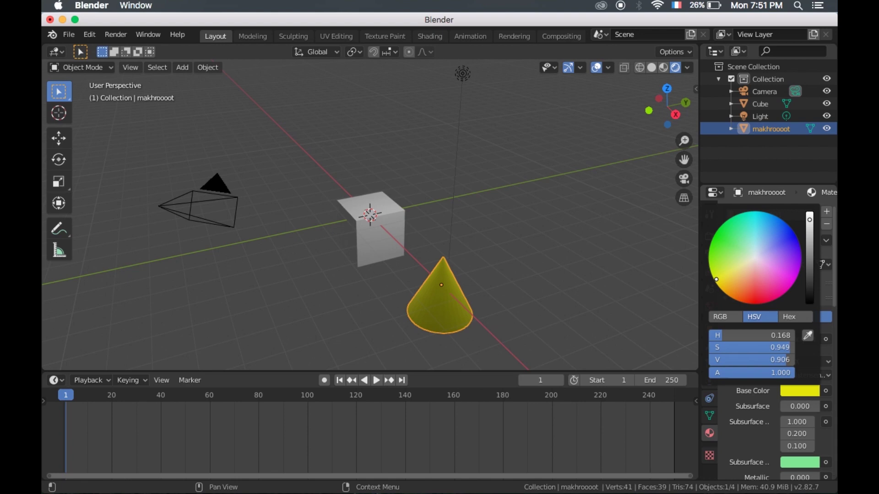
{"action": "mouse_move", "coordinate": [716, 279]}
{"action": "left_mouse_down"}
{"action": "mouse_move", "coordinate": [753, 255]}
{"action": "mouse_move", "coordinate": [773, 225]}
{"action": "left_mouse_up"}
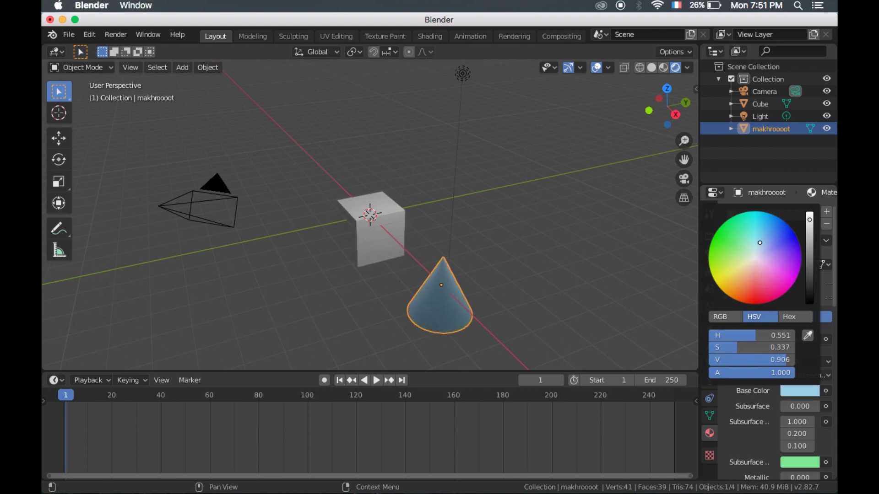
{"action": "key", "text": "z"}
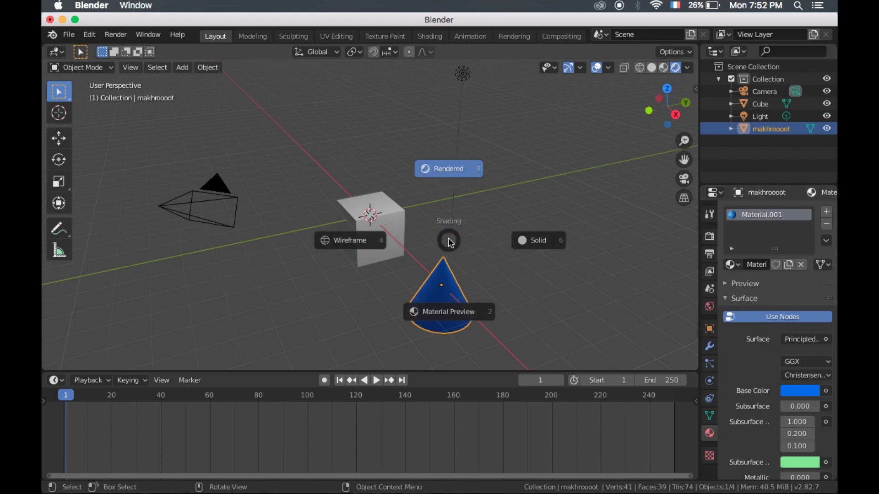
{"action": "left_click", "coordinate": [529, 240]}
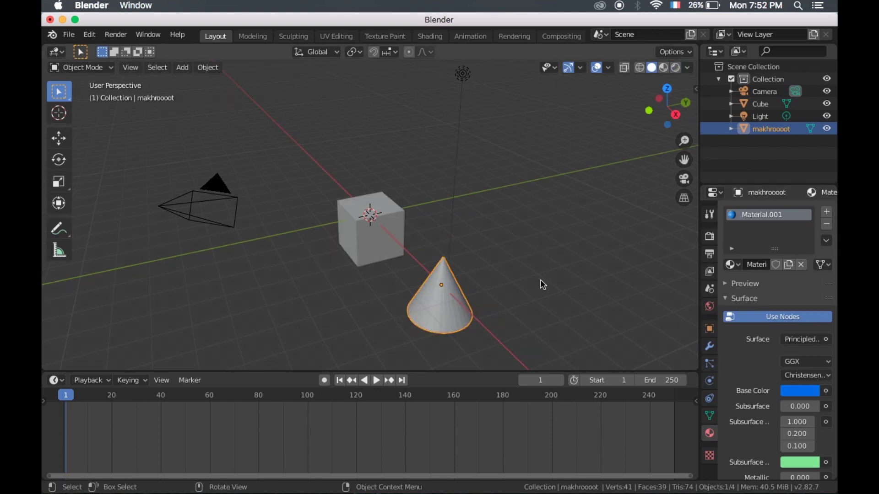
- Browse the cone's Physics and Modifier settings, including the Add Modifier list
{"action": "left_click", "coordinate": [710, 382]}
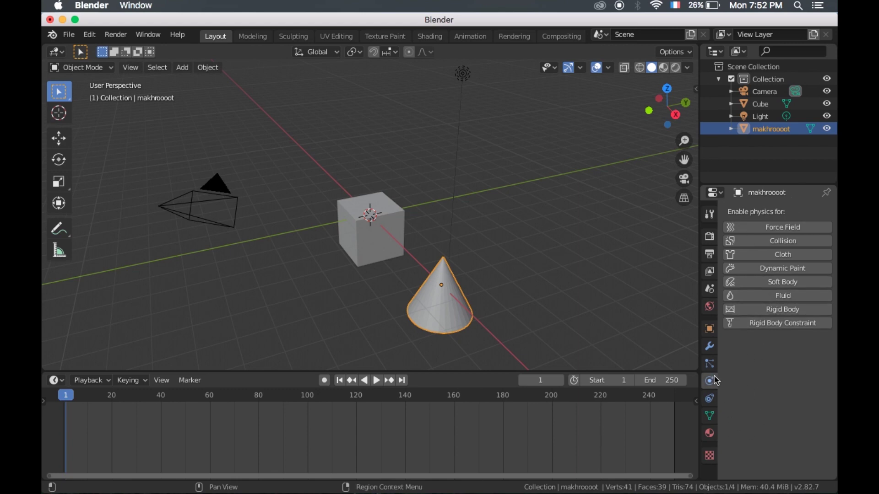
{"action": "left_click", "coordinate": [708, 346]}
{"action": "left_click", "coordinate": [771, 213]}
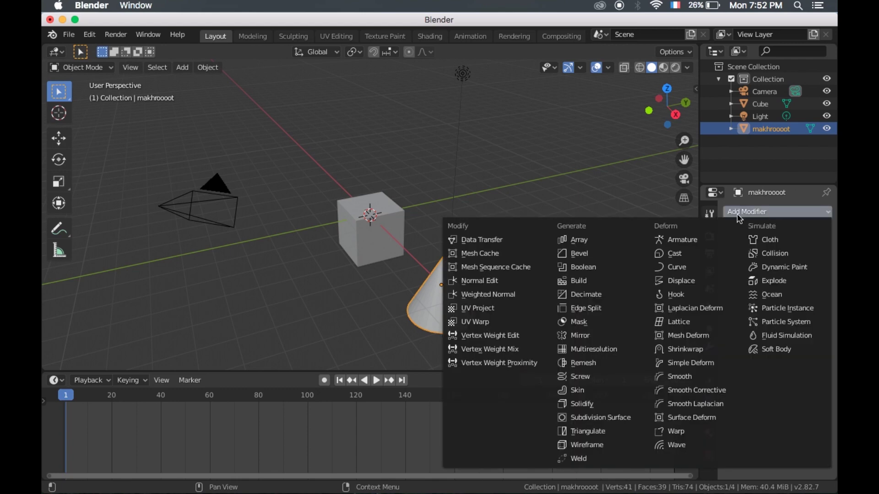
{"action": "left_click", "coordinate": [709, 306]}
- View the View Layer, Output and Render settings: Eevee, 64 render and 16 viewport samples
{"action": "left_click", "coordinate": [709, 271]}
{"action": "left_click", "coordinate": [709, 254]}
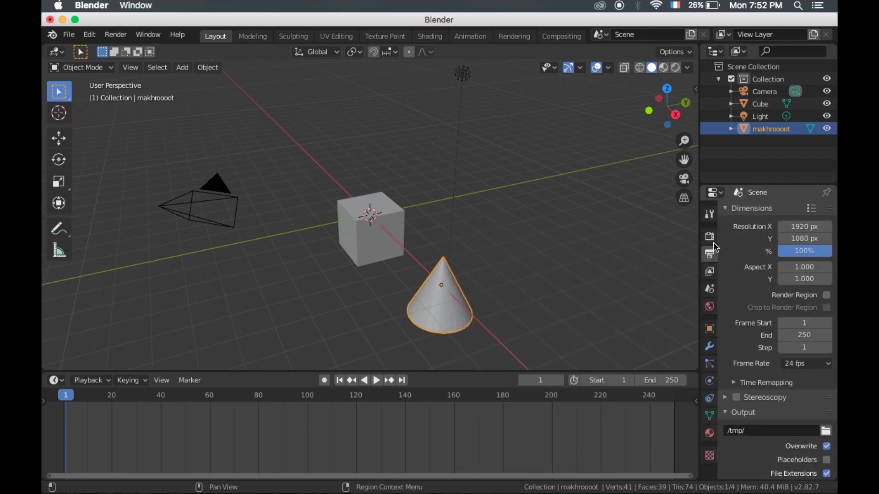
{"action": "left_click", "coordinate": [708, 237]}
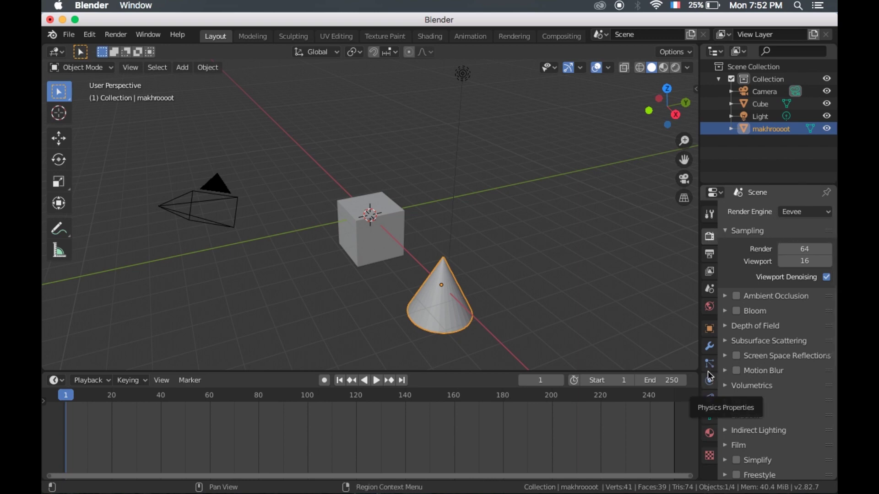
{"action": "left_click", "coordinate": [404, 236]}
{"action": "left_click", "coordinate": [483, 237]}
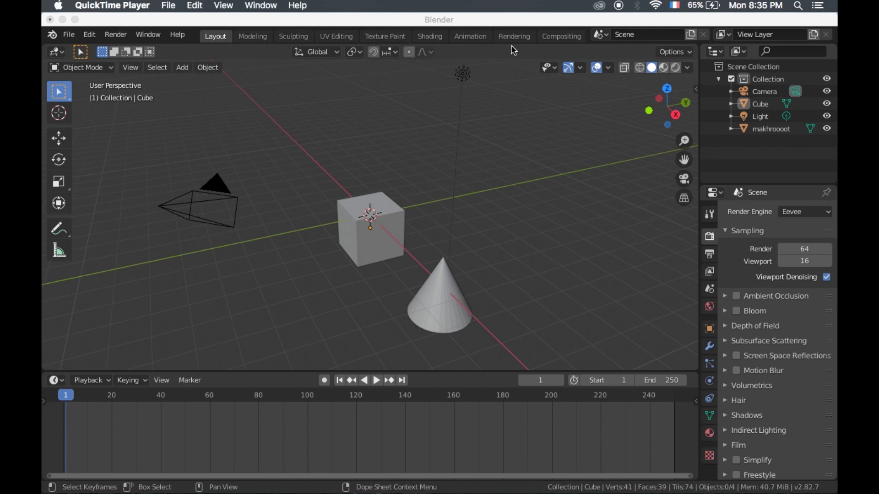
{"action": "left_click", "coordinate": [570, 43]}
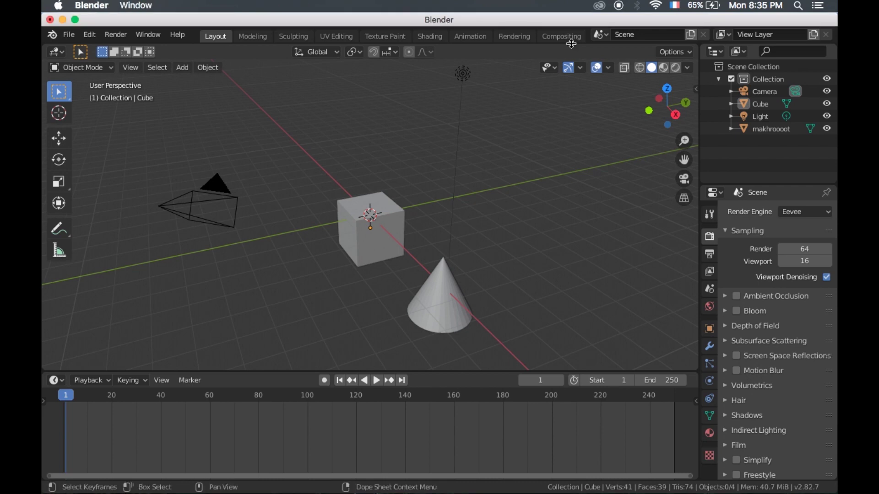
{"action": "left_click", "coordinate": [565, 36]}
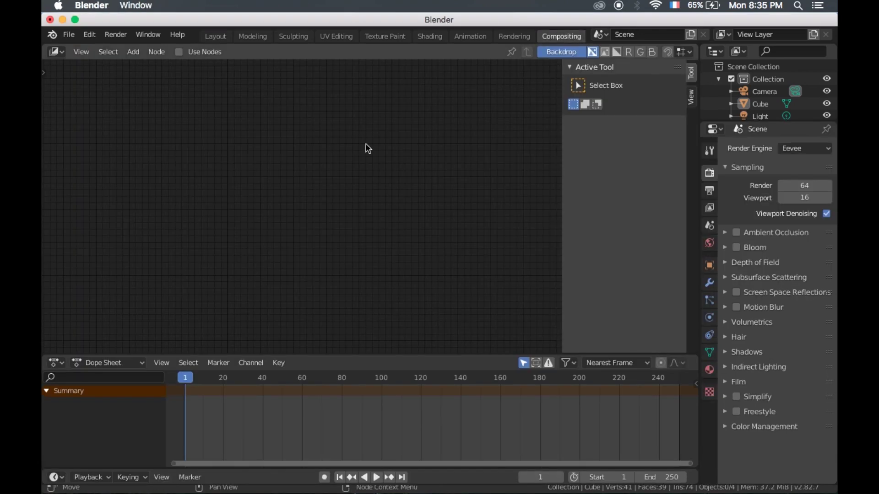
{"action": "left_click", "coordinate": [517, 39]}
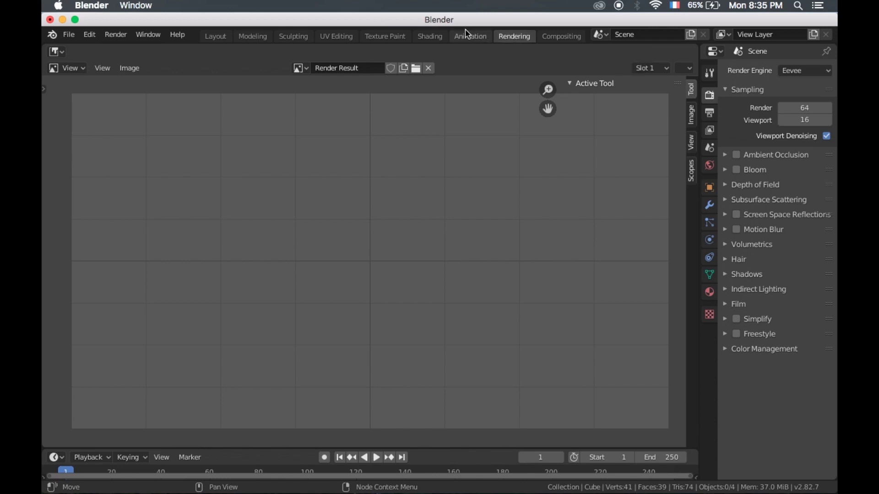
{"action": "left_click", "coordinate": [469, 37]}
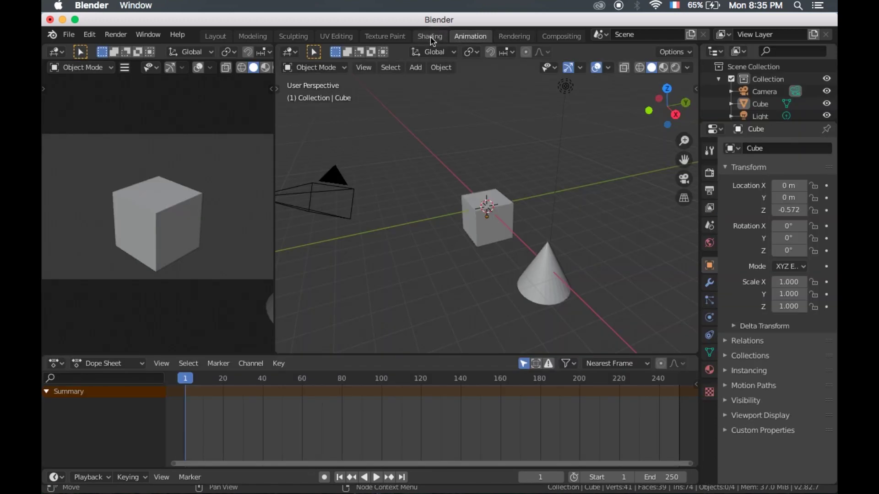
{"action": "left_click", "coordinate": [430, 37]}
{"action": "left_click", "coordinate": [388, 37]}
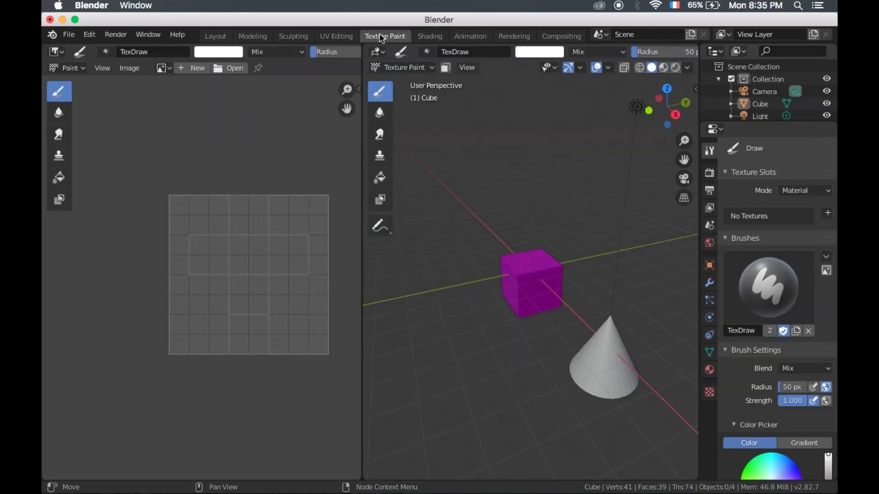
{"action": "left_click", "coordinate": [346, 37]}
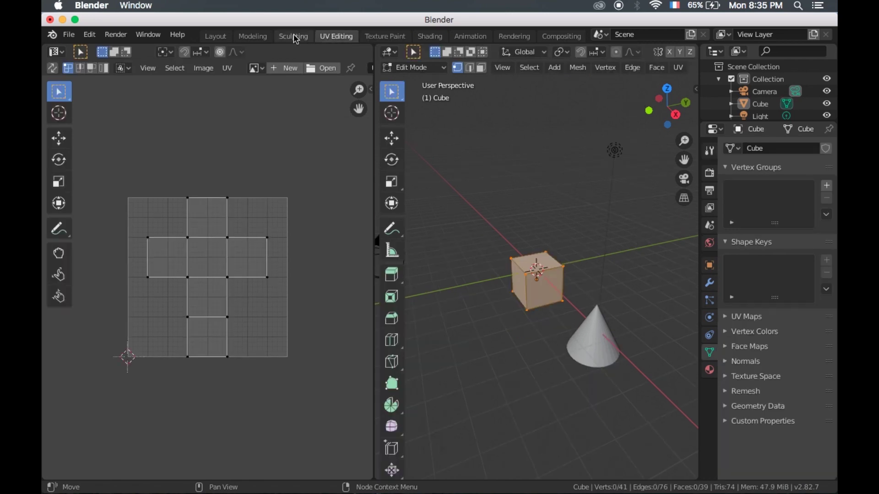
{"action": "left_click", "coordinate": [282, 39]}
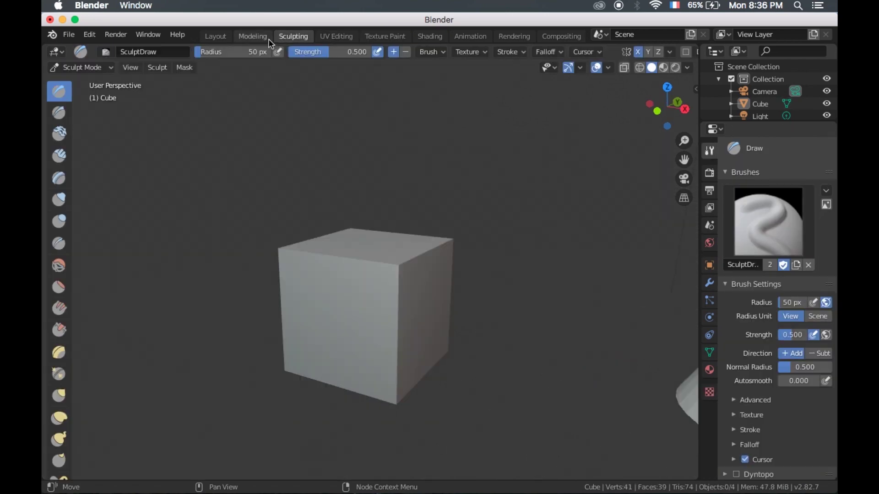
{"action": "left_click", "coordinate": [264, 40]}
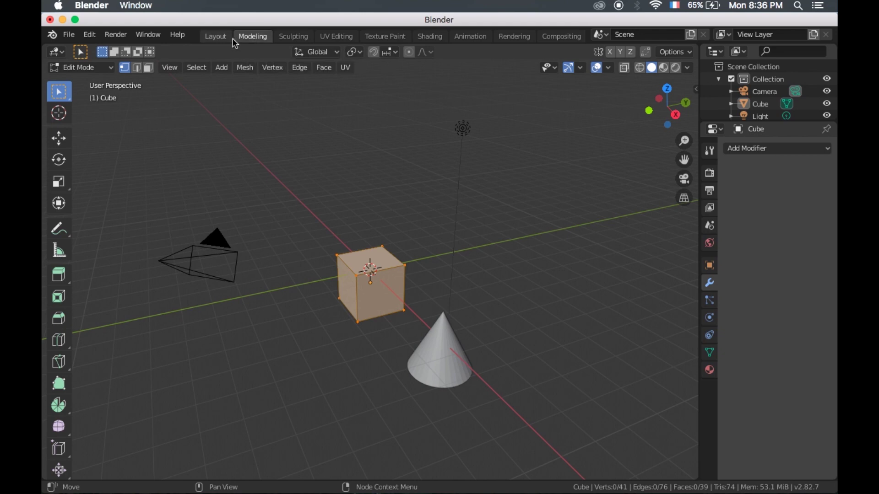
{"action": "left_click", "coordinate": [230, 38]}
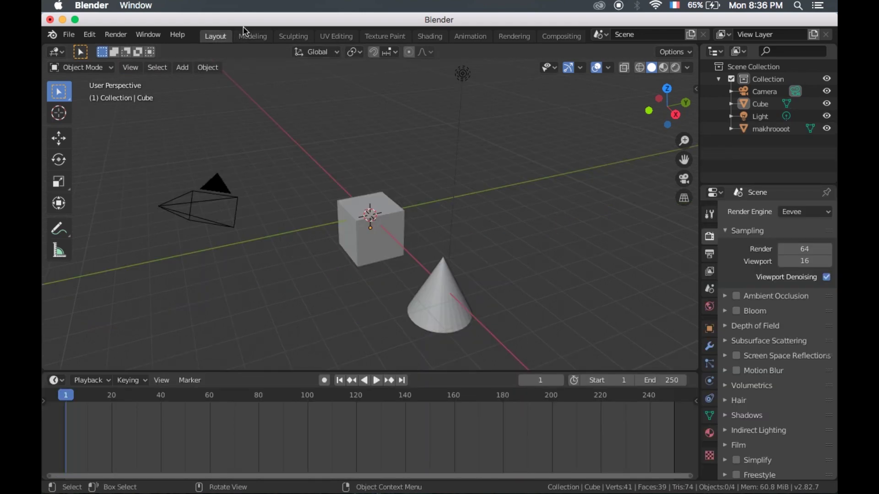
- Glance at the File menu, then split the 3D view into two side-by-side viewports
{"action": "left_click", "coordinate": [158, 38]}
{"action": "left_click", "coordinate": [67, 36]}
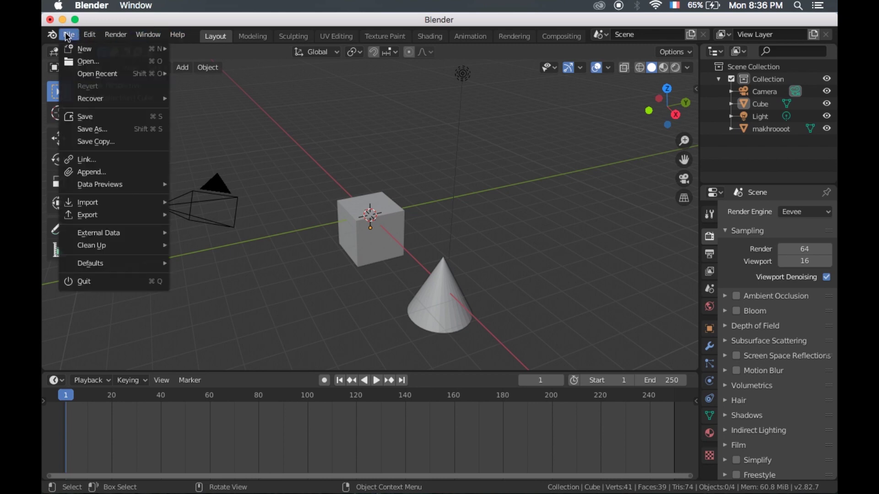
{"action": "left_click", "coordinate": [68, 37]}
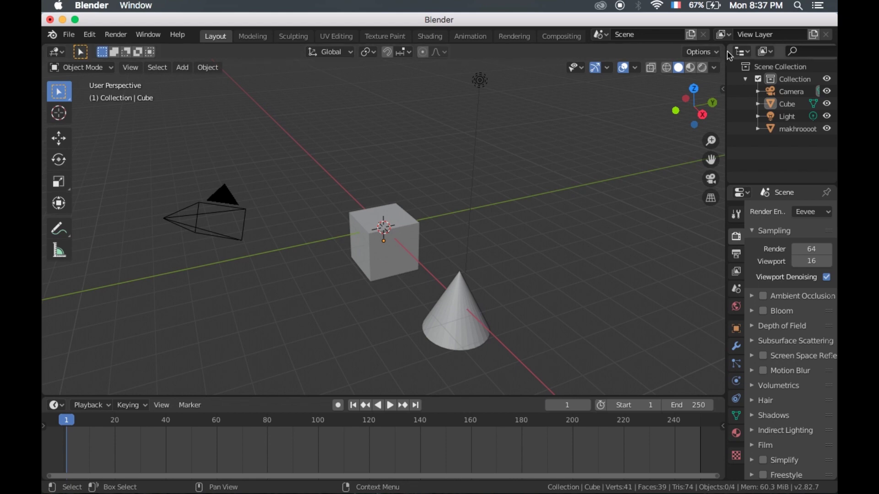
{"action": "left_click_drag", "start_coordinate": [726, 52], "coordinate": [351, 82]}
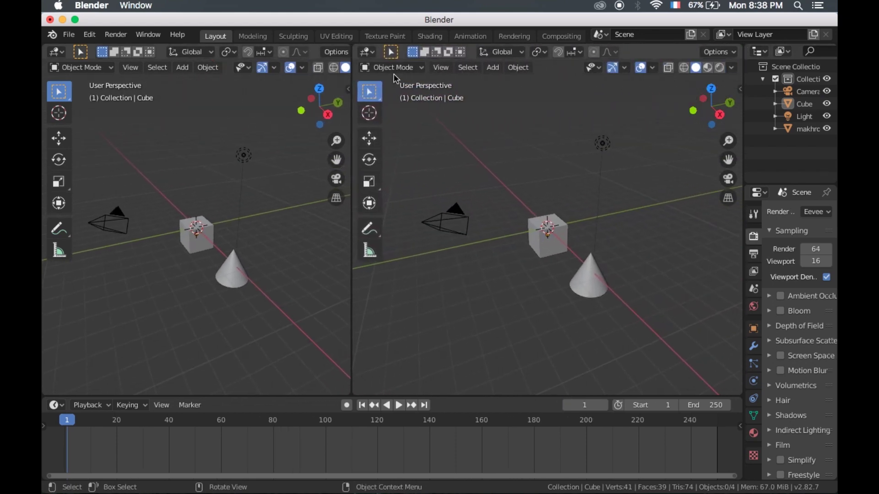
{"action": "left_click", "coordinate": [367, 52]}
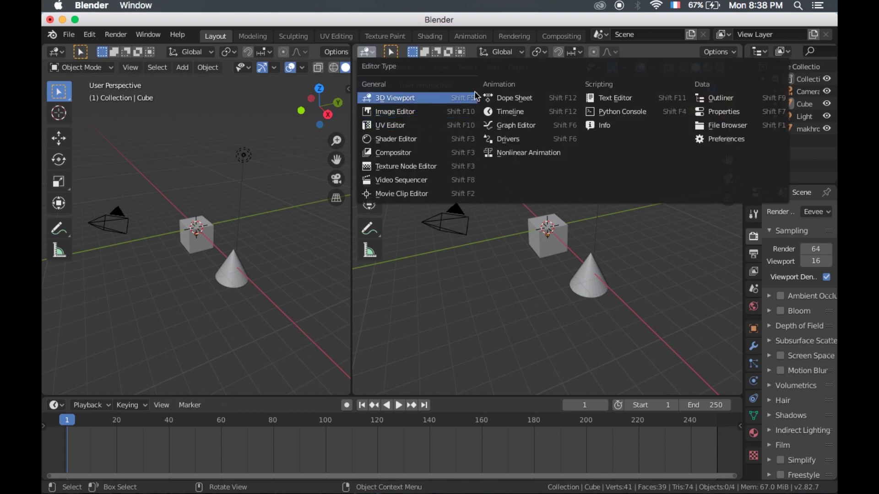
- Cycle the right area through Timeline, Graph Editor and Text Editor, ending on Video Sequencer
{"action": "left_click", "coordinate": [501, 112]}
{"action": "left_click", "coordinate": [372, 56]}
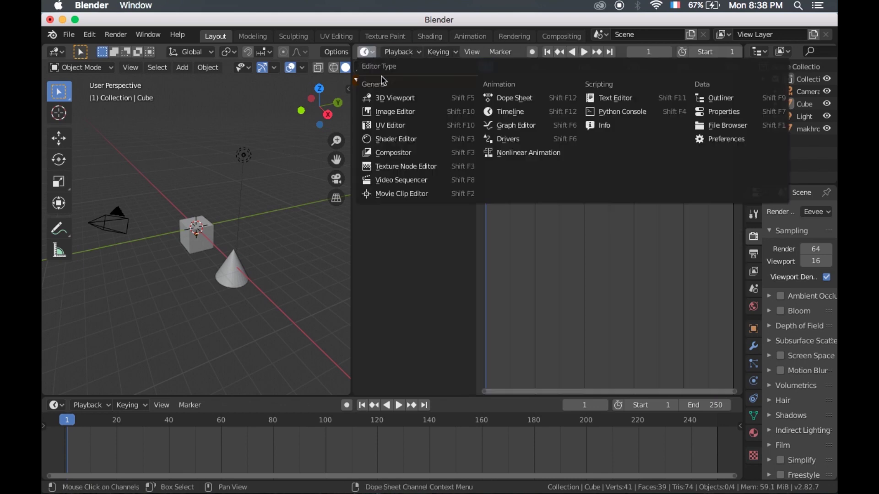
{"action": "left_click", "coordinate": [502, 136]}
{"action": "left_click", "coordinate": [368, 52]}
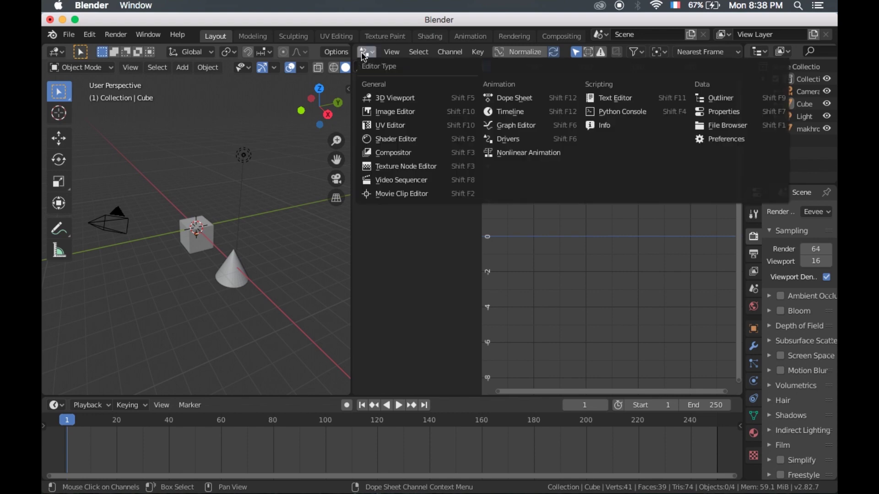
{"action": "left_click", "coordinate": [603, 104]}
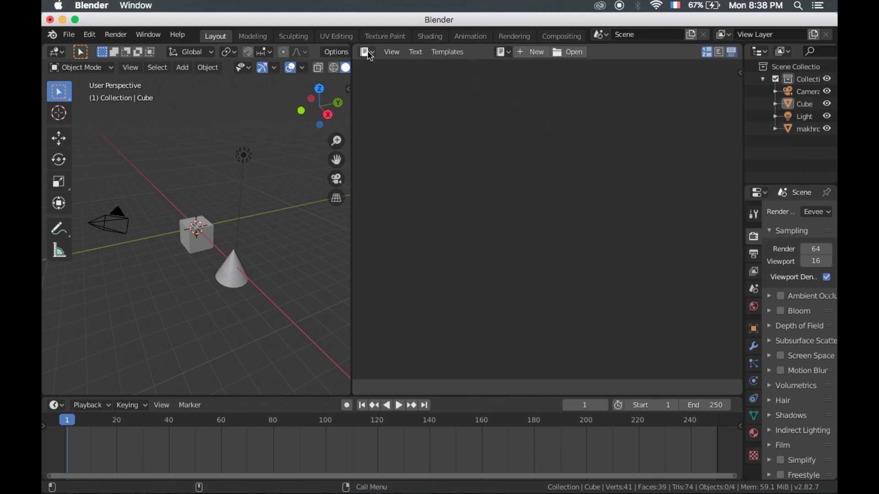
{"action": "left_click", "coordinate": [366, 51]}
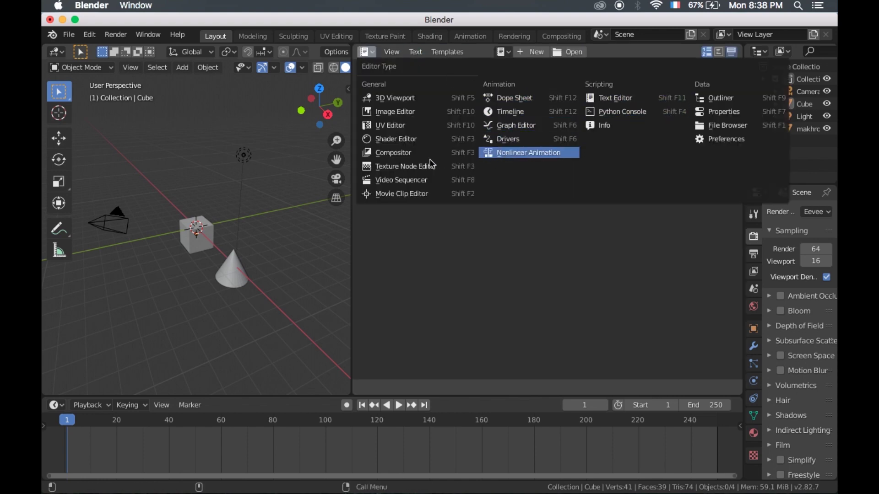
{"action": "left_click", "coordinate": [434, 185]}
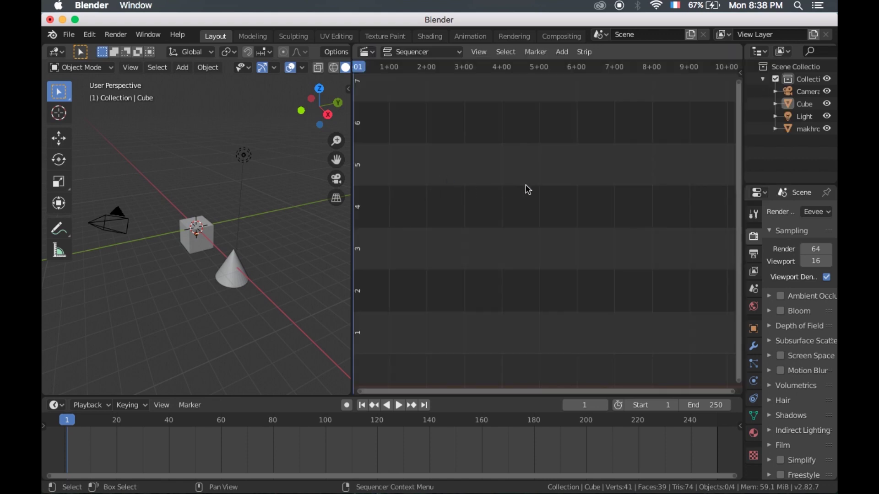
- Bring up the Area Options on the Sequencer border and start Join Areas
{"action": "left_click", "coordinate": [366, 52]}
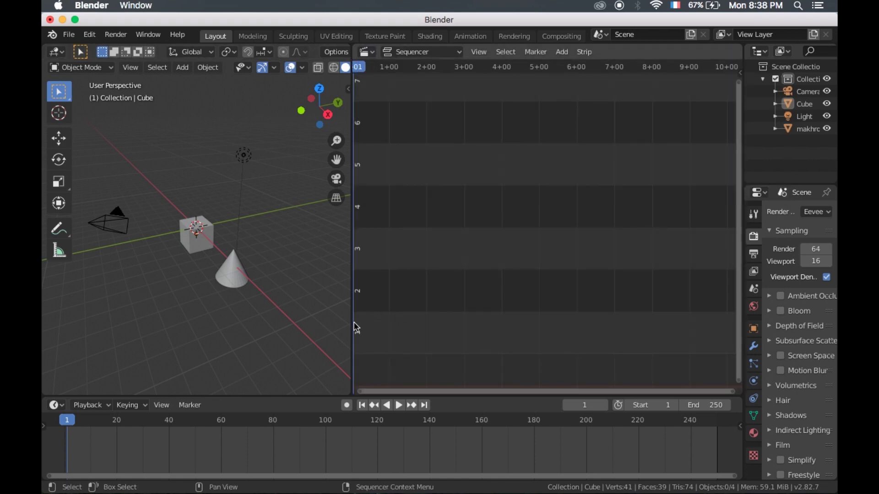
{"action": "right_click", "coordinate": [353, 320]}
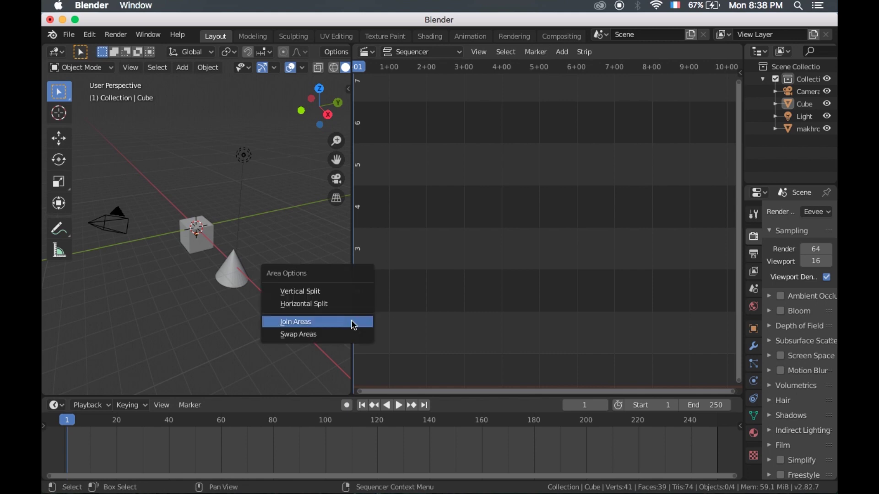
{"action": "left_click", "coordinate": [296, 323]}
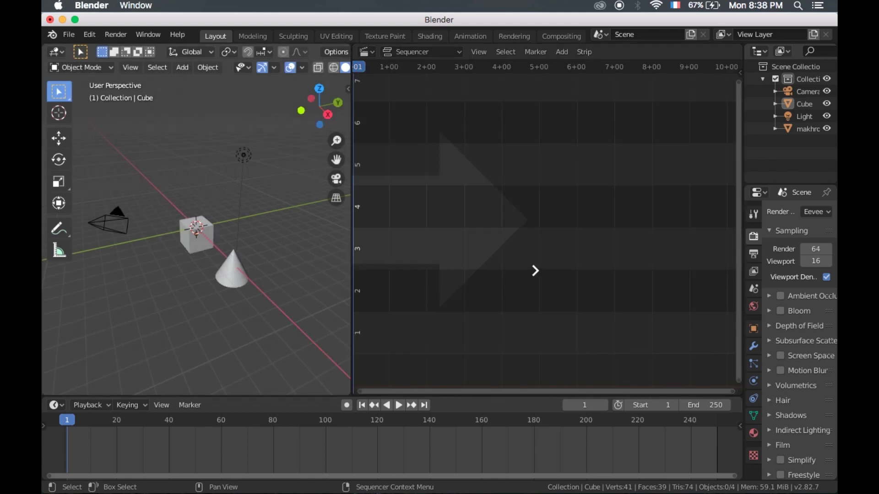
- Merge the Sequencer into the 3D viewport, then briefly check the Object Mode list
{"action": "left_click", "coordinate": [534, 271]}
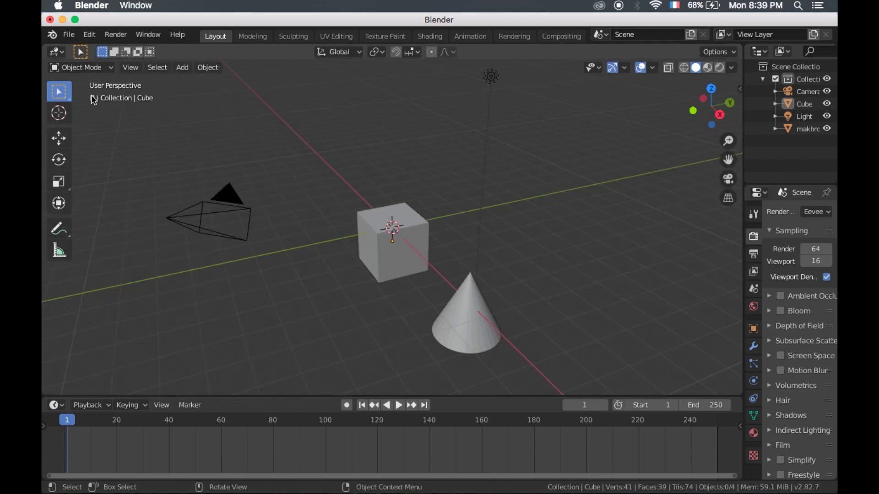
{"action": "left_click", "coordinate": [87, 73]}
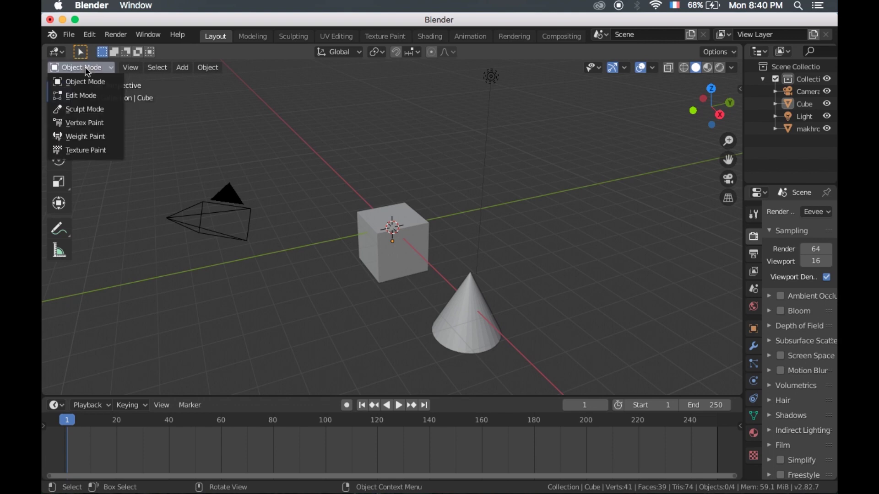
{"action": "left_click", "coordinate": [131, 68]}
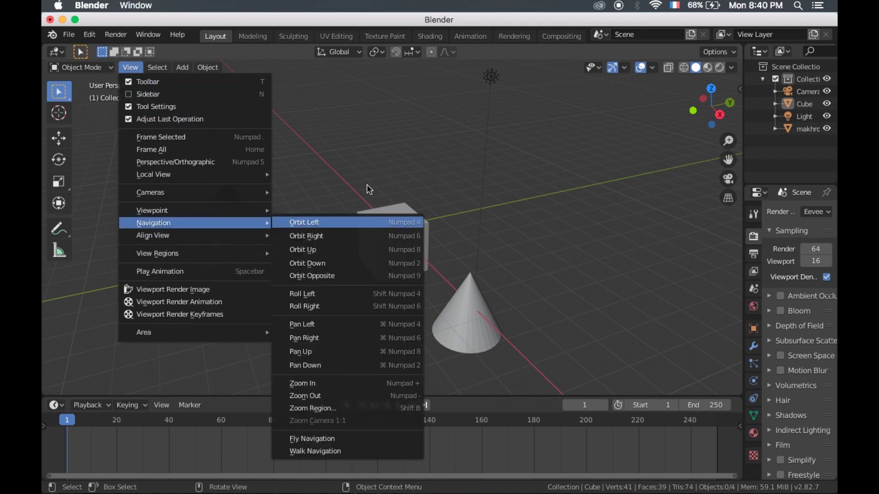
- View the scene from the Top, Bottom, then Right viewpoints
{"action": "left_click", "coordinate": [131, 68]}
{"action": "mouse_move", "coordinate": [151, 210]}
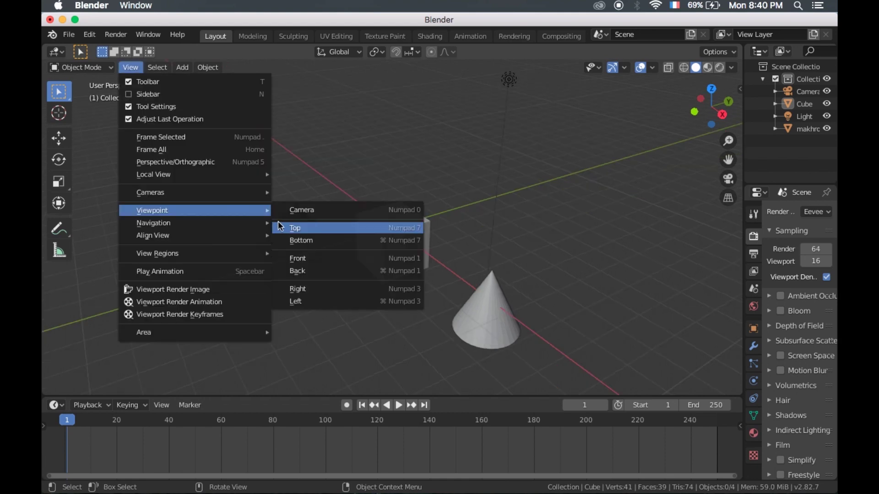
{"action": "left_click", "coordinate": [304, 227]}
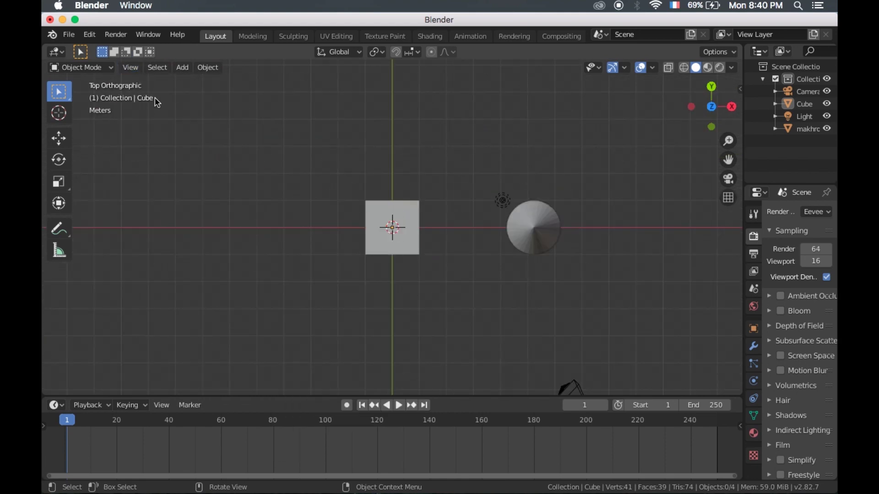
{"action": "left_click", "coordinate": [131, 66]}
{"action": "mouse_move", "coordinate": [152, 211]}
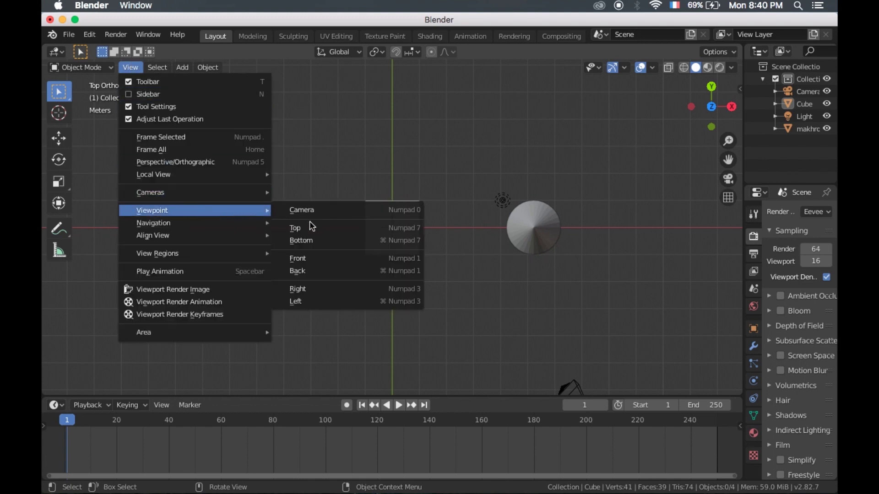
{"action": "left_click", "coordinate": [310, 241]}
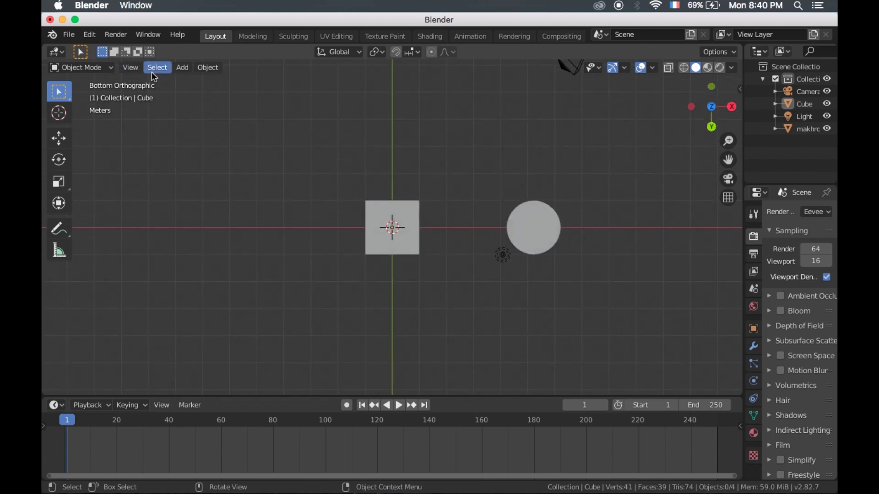
{"action": "left_click", "coordinate": [131, 67]}
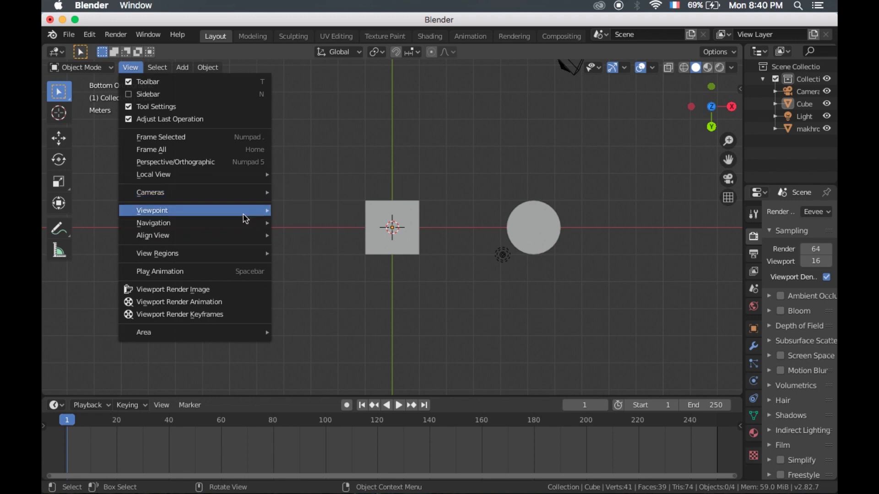
{"action": "left_click", "coordinate": [309, 290]}
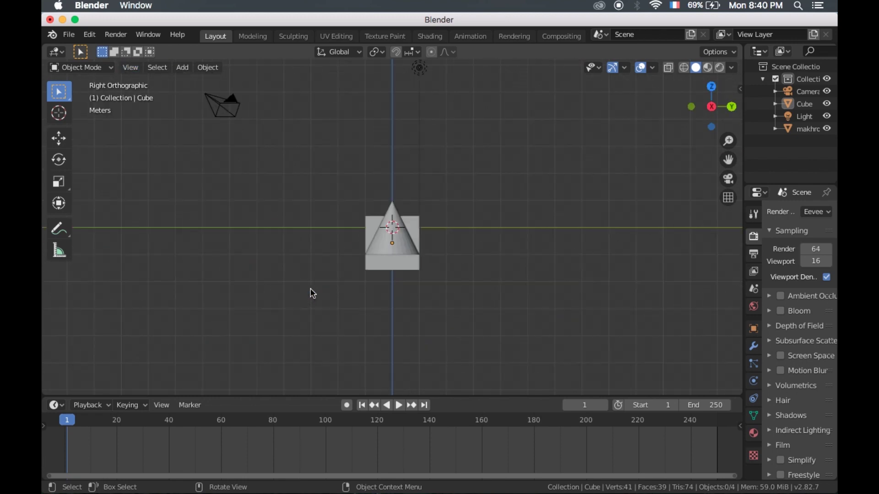
{"action": "left_click", "coordinate": [131, 67]}
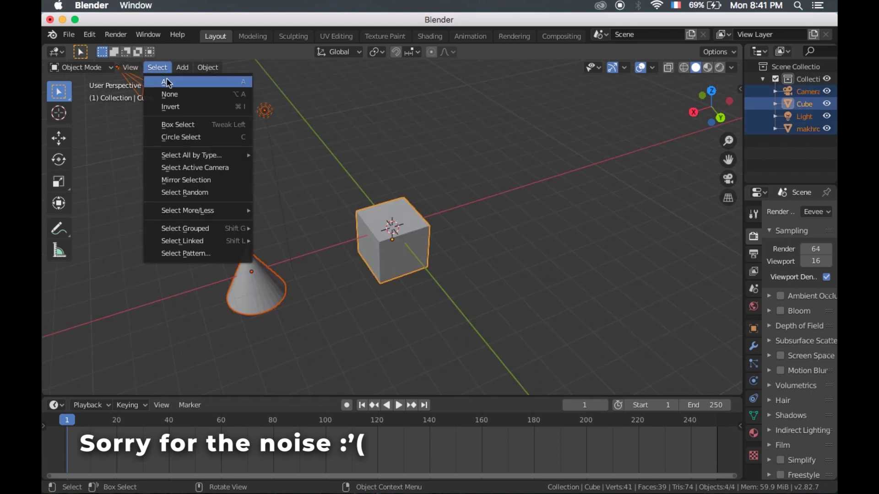
- Select all objects, then clear the selection and select only the cube
{"action": "left_click", "coordinate": [166, 83]}
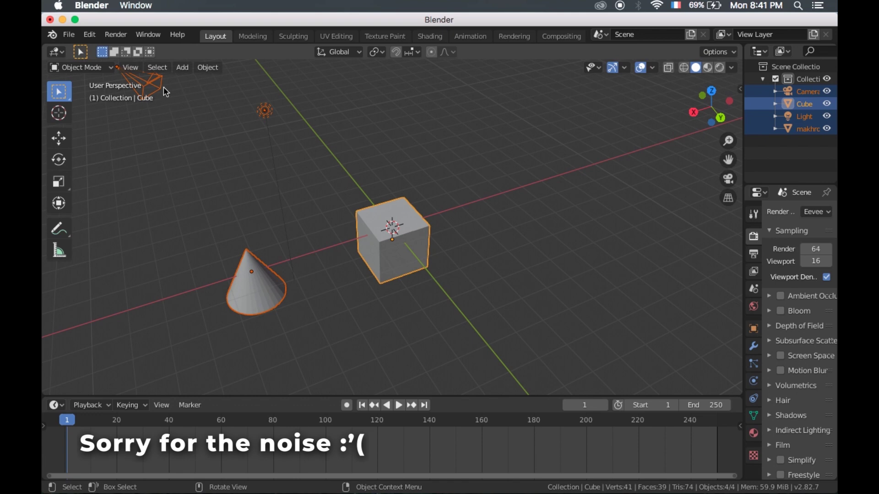
{"action": "left_click", "coordinate": [165, 66]}
{"action": "left_click", "coordinate": [161, 100]}
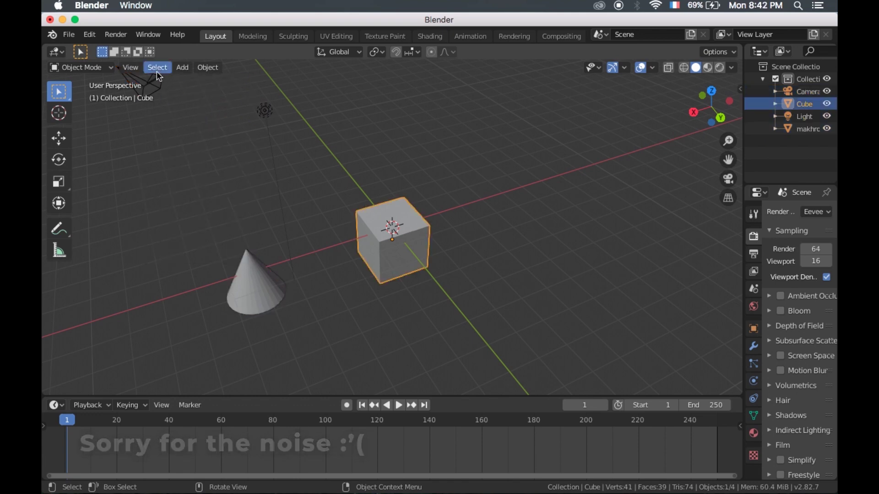
{"action": "left_click", "coordinate": [157, 70]}
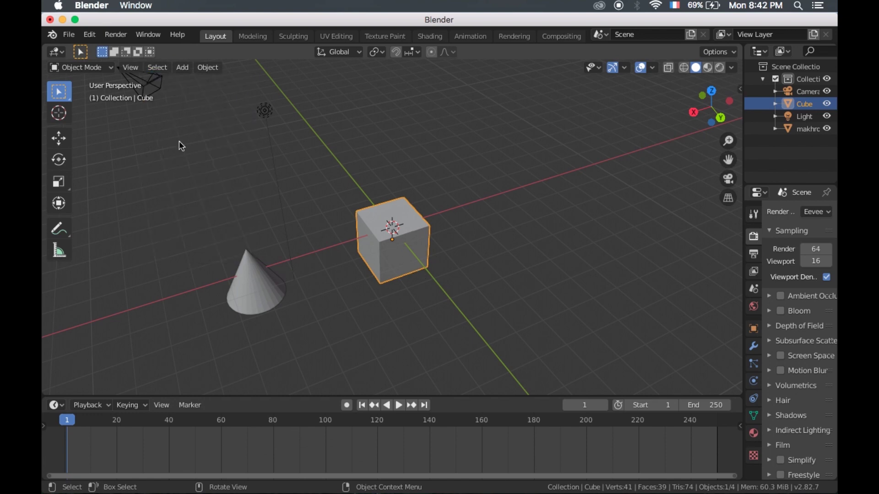
- Invert the selection to everything except the cube, then browse the Select and Add menus
{"action": "left_click", "coordinate": [151, 67]}
{"action": "left_click", "coordinate": [180, 112]}
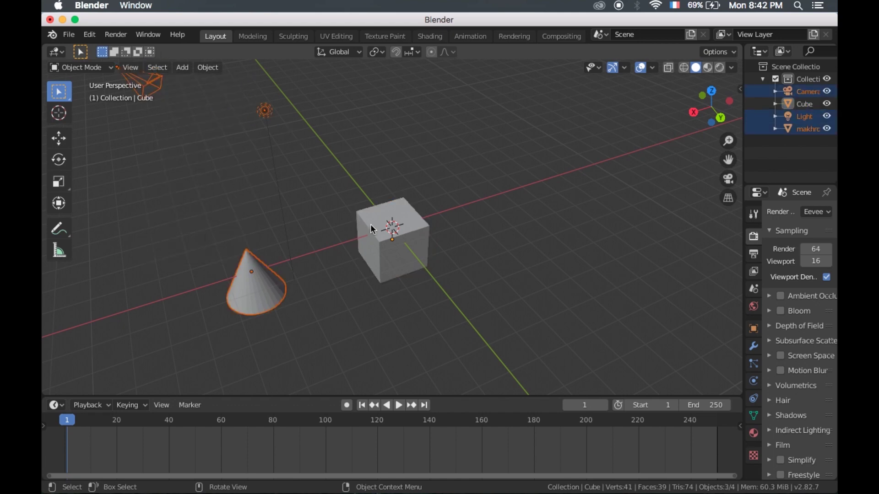
{"action": "left_click", "coordinate": [157, 67]}
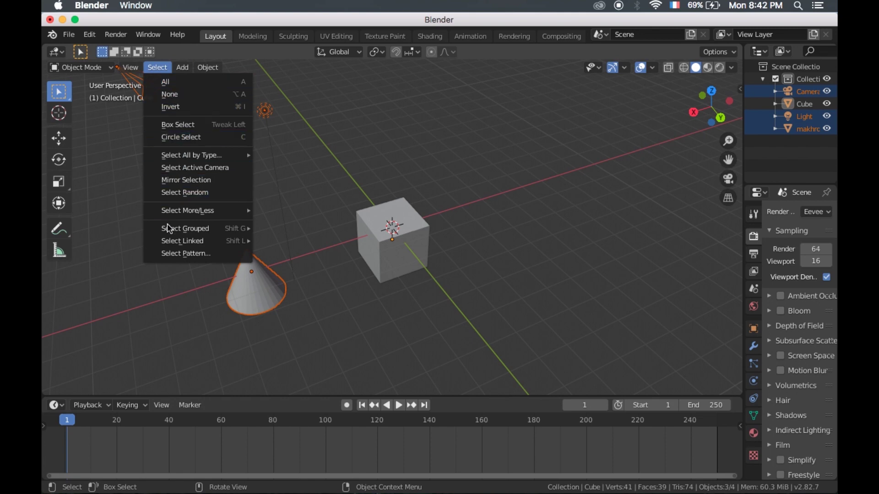
{"action": "left_click", "coordinate": [183, 67]}
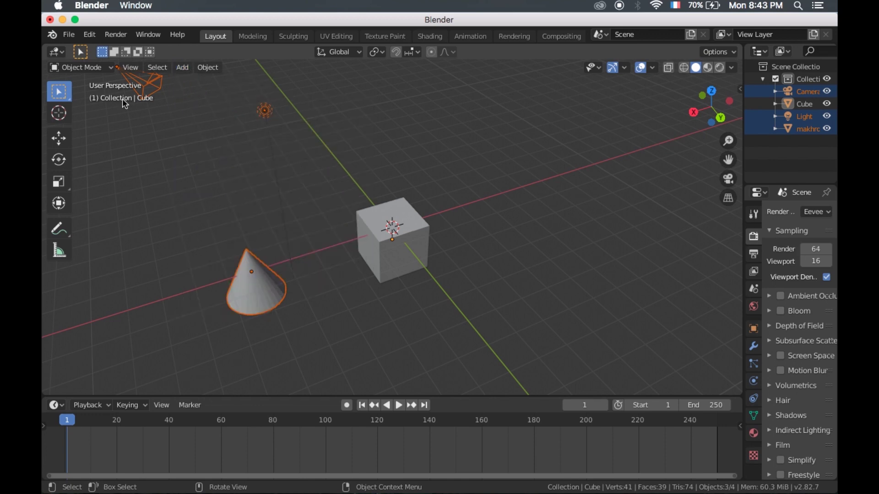
- Browse the Object menu, then click the cube and the makhroooot cone and deselect
{"action": "left_click", "coordinate": [207, 72]}
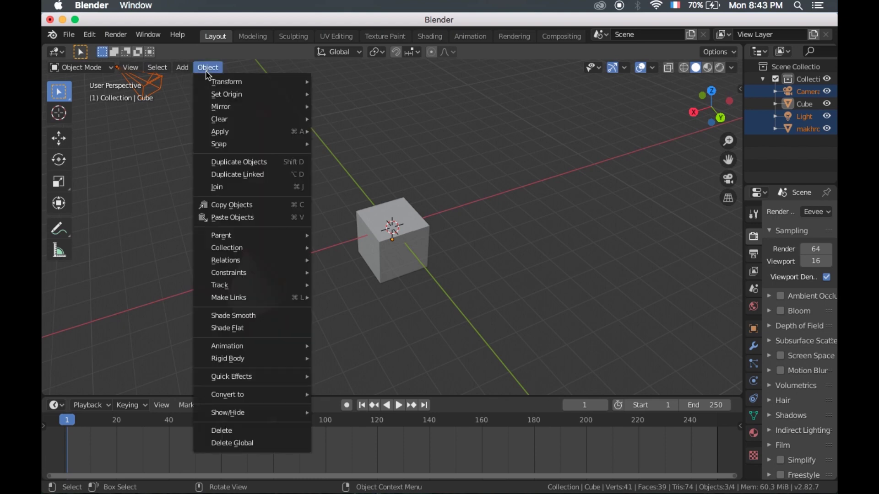
{"action": "left_click", "coordinate": [207, 70]}
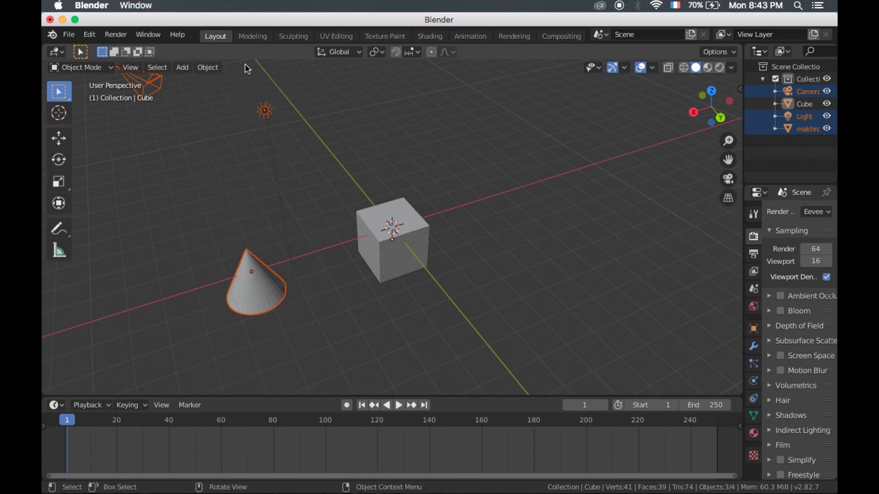
{"action": "left_click", "coordinate": [403, 270]}
{"action": "left_click", "coordinate": [281, 263]}
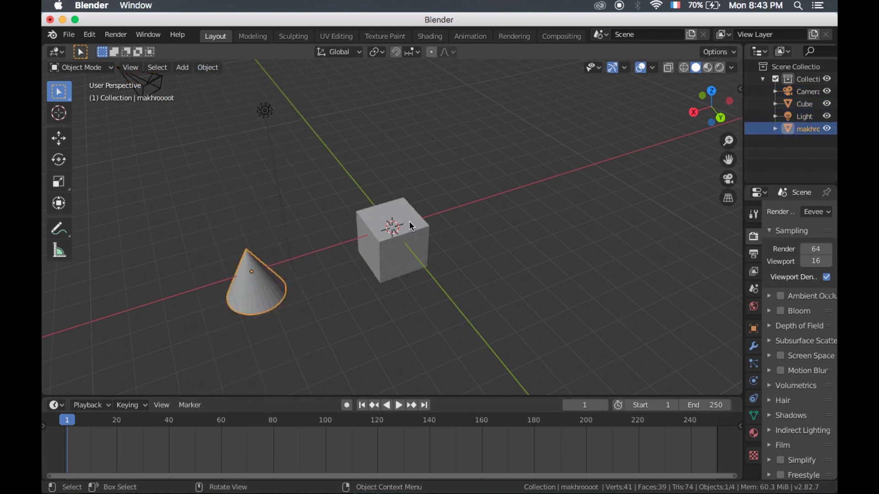
{"action": "left_click", "coordinate": [620, 190]}
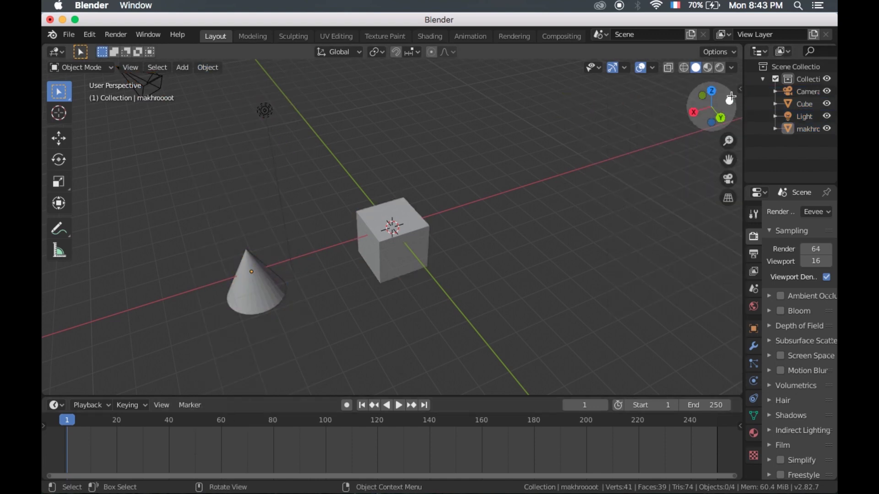
- Show the Transform sidebar and check the cube's values (Z -0.57261 m) before deselecting it
{"action": "left_click", "coordinate": [737, 88]}
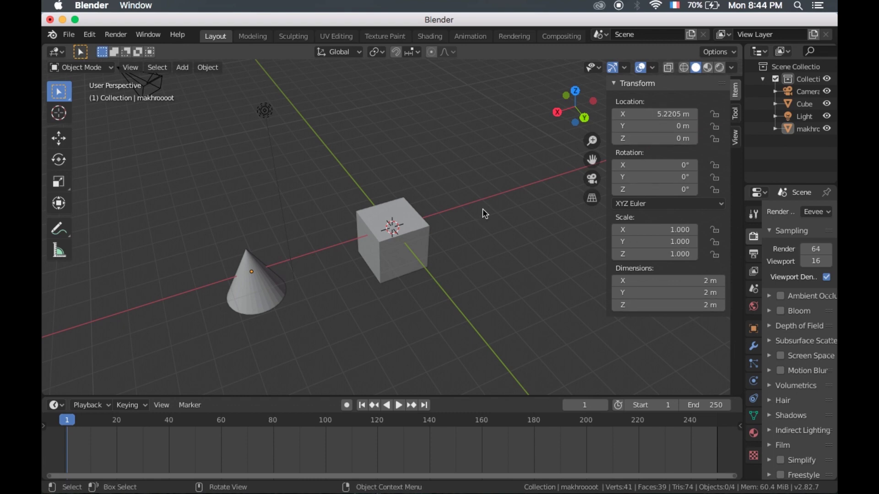
{"action": "left_click", "coordinate": [376, 230]}
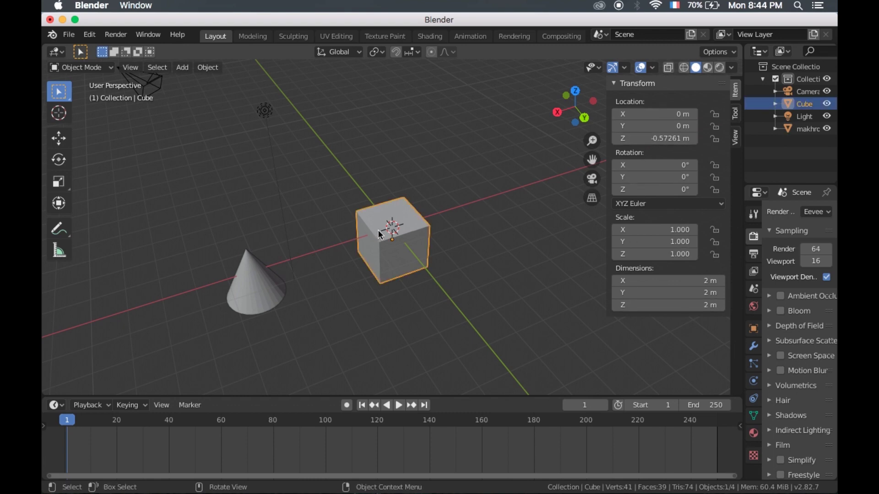
{"action": "left_click", "coordinate": [392, 127]}
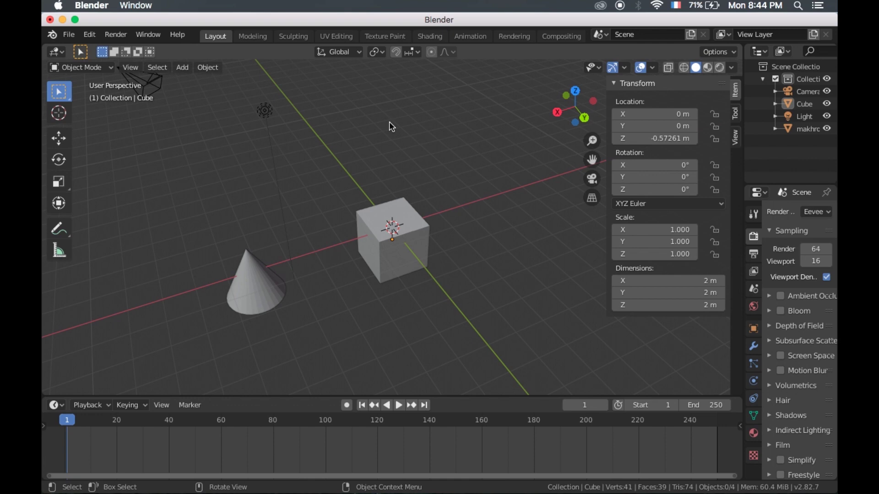
{"action": "left_click", "coordinate": [183, 73]}
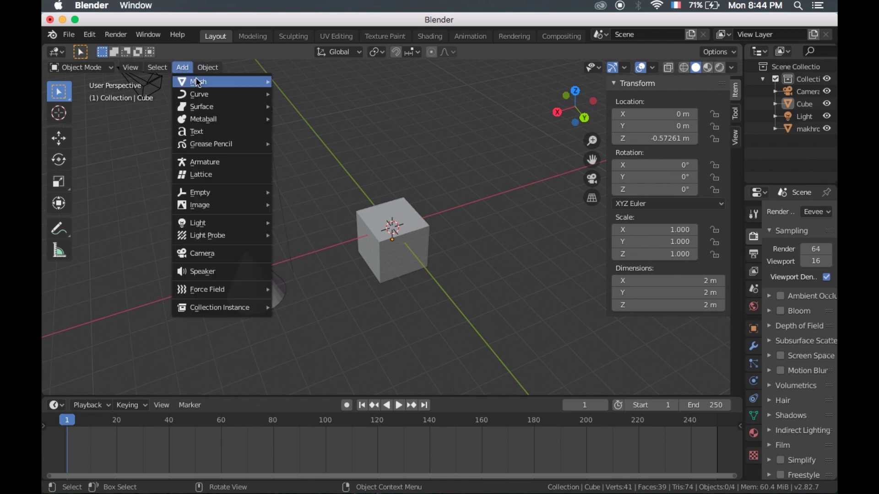
- Add a circle mesh and move it together with the cube to the right
{"action": "left_click", "coordinate": [336, 109]}
{"action": "mouse_move", "coordinate": [335, 265]}
{"action": "left_mouse_down"}
{"action": "mouse_move", "coordinate": [383, 199]}
{"action": "mouse_move", "coordinate": [435, 343]}
{"action": "left_mouse_up"}
{"action": "key", "text": "g"}
{"action": "left_click", "coordinate": [495, 251]}
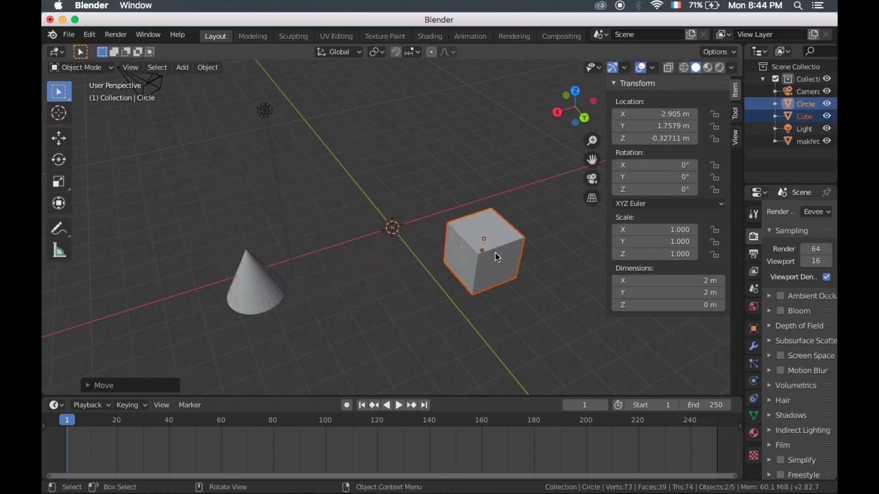
- Add a UV sphere at the scene centre and deselect everything
{"action": "left_click", "coordinate": [182, 67]}
{"action": "mouse_move", "coordinate": [199, 81]}
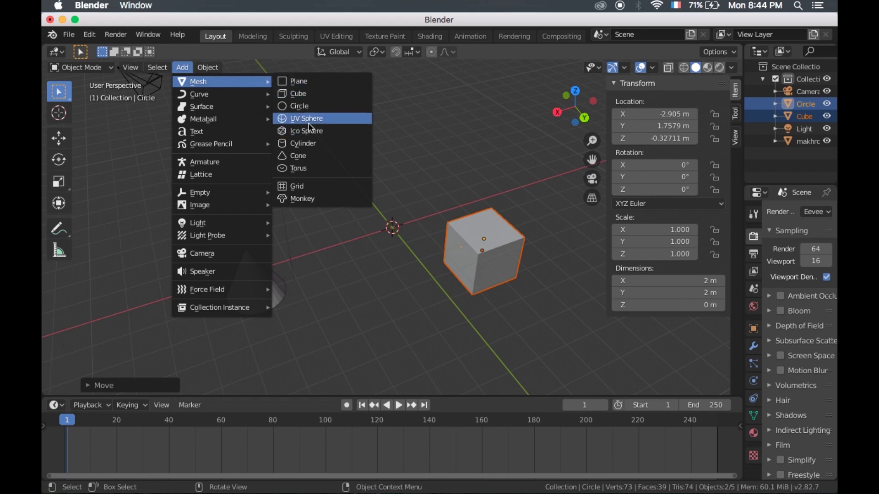
{"action": "left_click", "coordinate": [311, 118]}
{"action": "left_click_drag", "start_coordinate": [252, 98], "coordinate": [275, 161], "text": "shift"}
{"action": "left_click_drag", "start_coordinate": [206, 174], "coordinate": [330, 297]}
{"action": "left_click", "coordinate": [344, 279]}
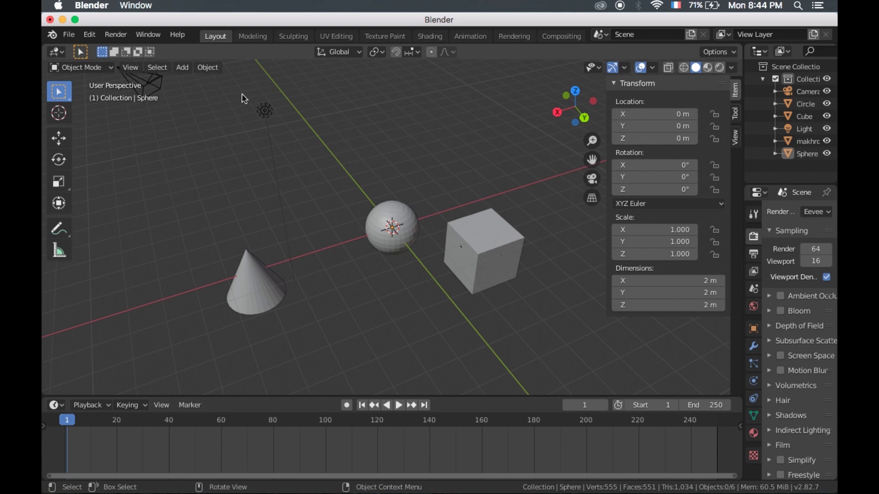